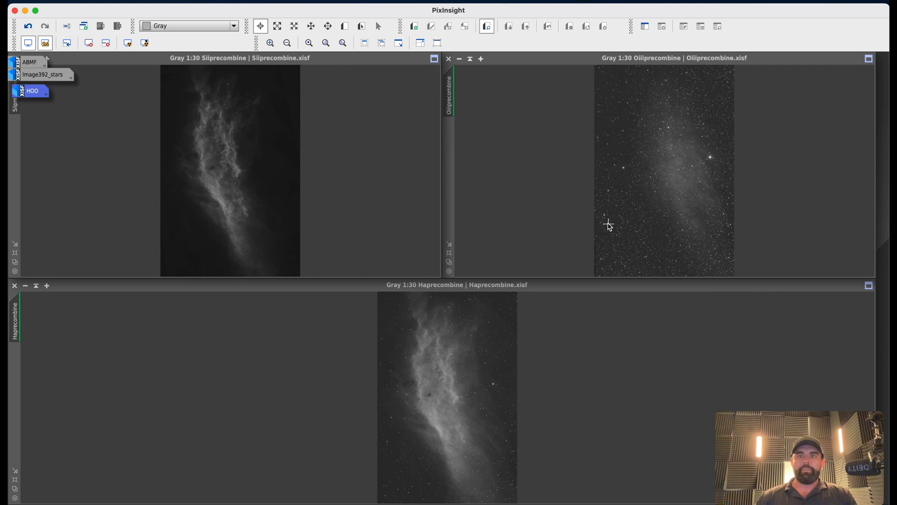
Open the HOO image, iconize the Oiiiprecombine view and place the HOO window beside the Sii image.
{"action": "double_click", "coordinate": [37, 96]}
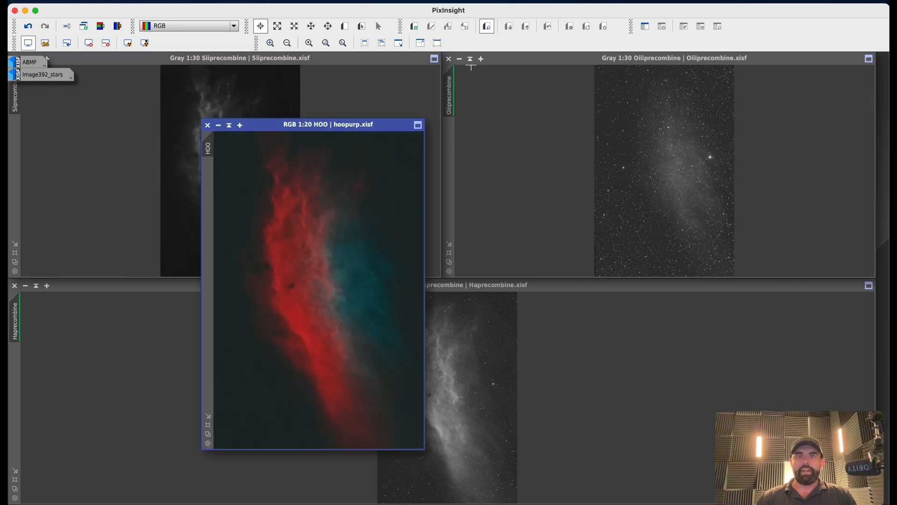
{"action": "left_click", "coordinate": [460, 58]}
{"action": "left_click_drag", "start_coordinate": [682, 172], "coordinate": [37, 91]}
{"action": "left_click_drag", "start_coordinate": [324, 125], "coordinate": [783, 55]}
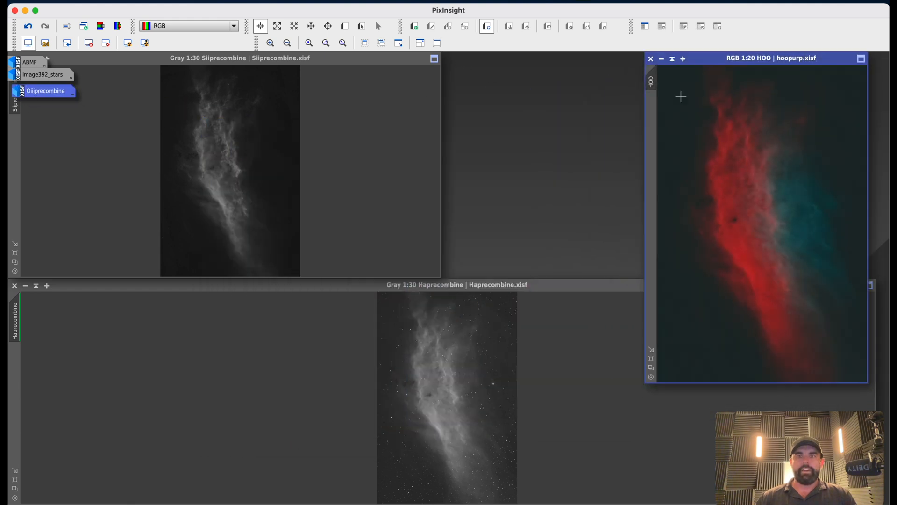
Iconize the Haprecombine view and enlarge the Siiprecombine window to fill the left side.
{"action": "left_click", "coordinate": [25, 286]}
{"action": "left_click_drag", "start_coordinate": [470, 398], "coordinate": [40, 103]}
{"action": "left_click_drag", "start_coordinate": [211, 58], "coordinate": [264, 58]}
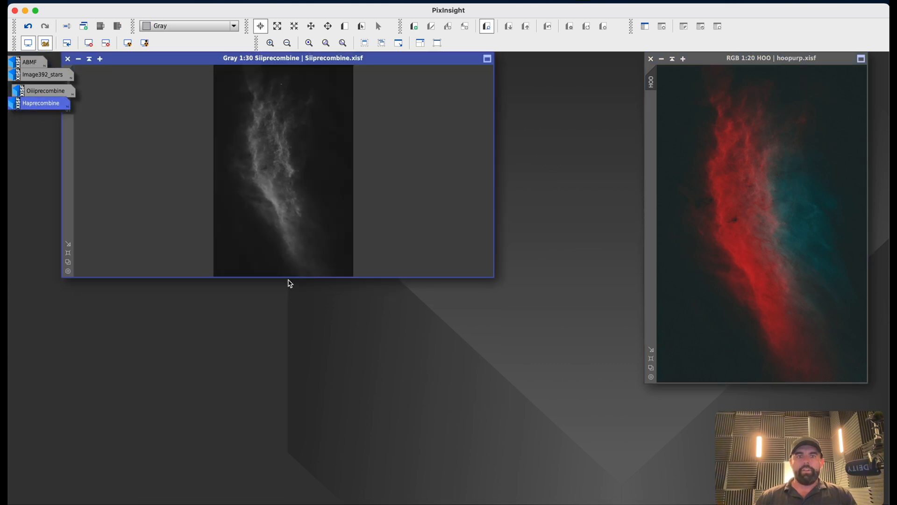
{"action": "left_click_drag", "start_coordinate": [289, 279], "coordinate": [313, 500]}
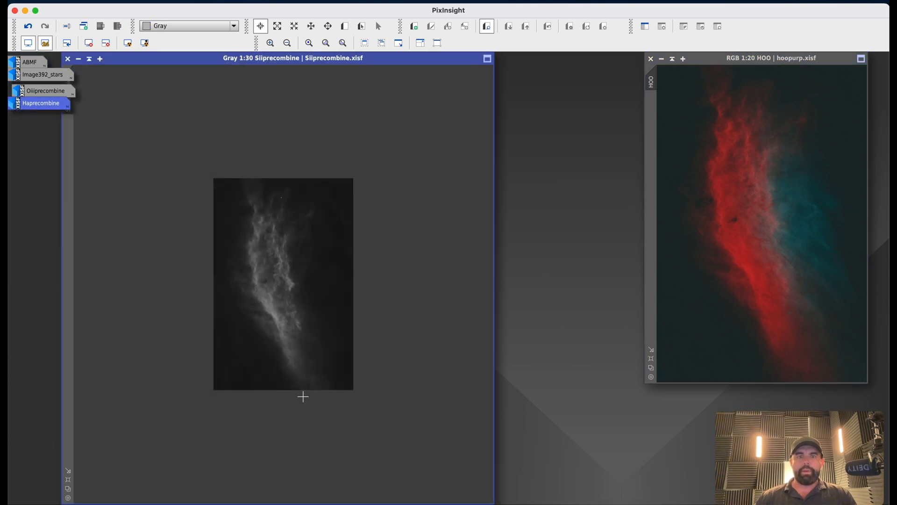
Zoom into the Sii image and arrange the Sii and HOO windows side by side at similar sizes.
{"action": "scroll", "coordinate": [301, 391], "scroll_direction": "up", "scroll_amount": 3}
{"action": "scroll", "coordinate": [300, 387], "scroll_direction": "up", "scroll_amount": 3}
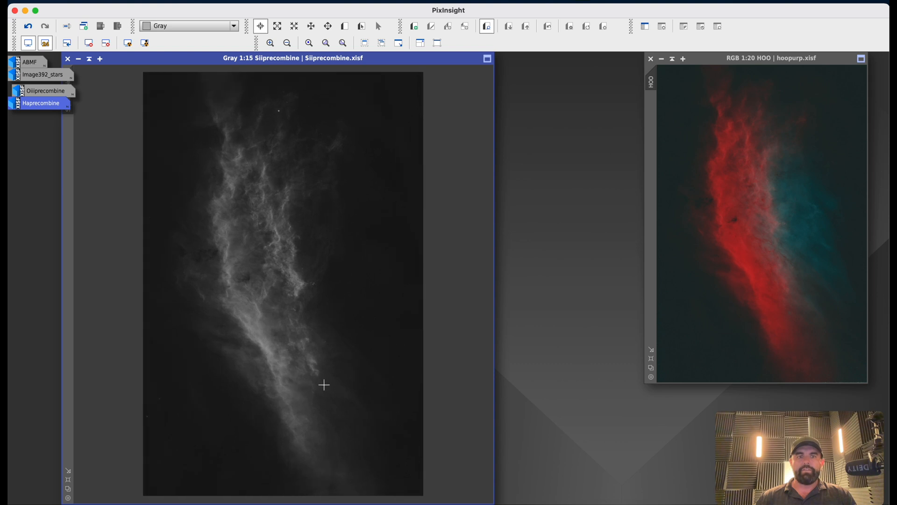
{"action": "left_click_drag", "start_coordinate": [279, 58], "coordinate": [247, 53]}
{"action": "left_click_drag", "start_coordinate": [761, 59], "coordinate": [610, 58]}
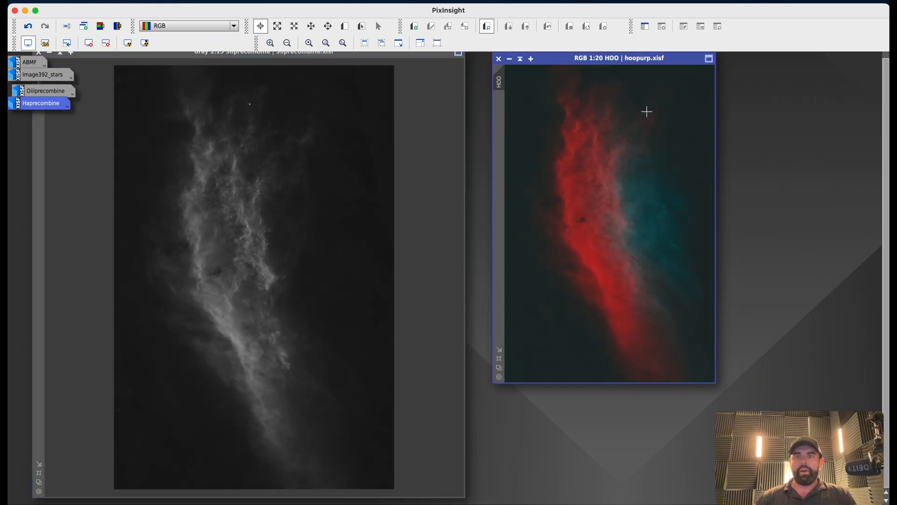
{"action": "left_click_drag", "start_coordinate": [714, 384], "coordinate": [823, 502]}
Compare the Sii and HOO images by zooming in and out of each view.
{"action": "scroll", "coordinate": [709, 373], "scroll_direction": "up", "scroll_amount": 3}
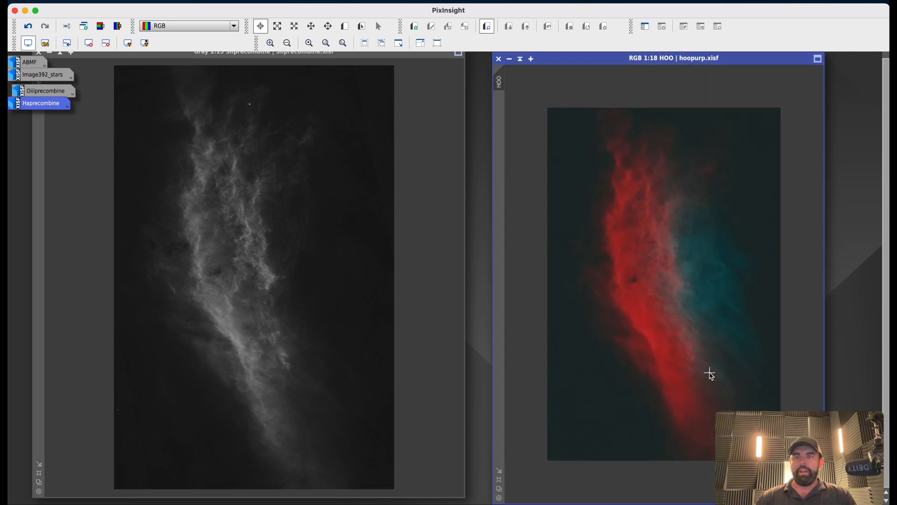
{"action": "scroll", "coordinate": [639, 313], "scroll_direction": "down", "scroll_amount": 2}
{"action": "left_click", "coordinate": [312, 309]}
{"action": "scroll", "coordinate": [312, 309], "scroll_direction": "down", "scroll_amount": 2}
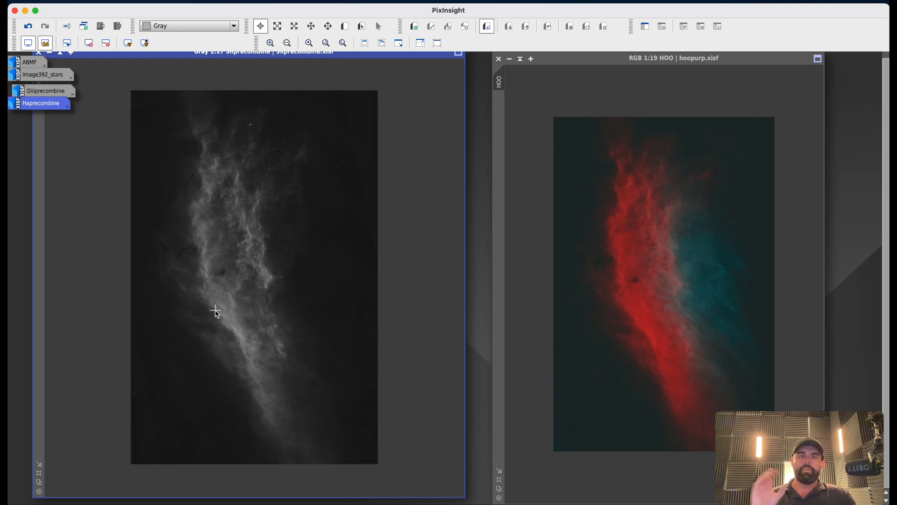
{"action": "scroll", "coordinate": [226, 291], "scroll_direction": "up", "scroll_amount": 7}
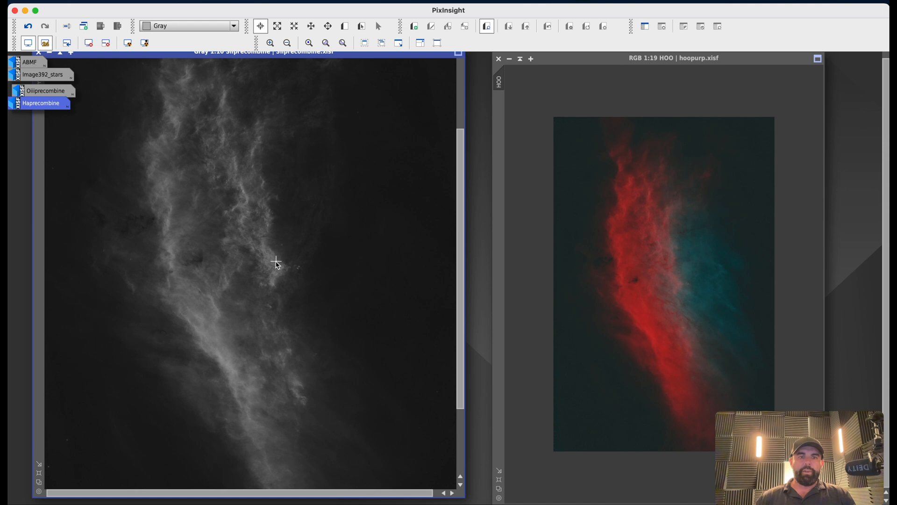
{"action": "scroll", "coordinate": [276, 263], "scroll_direction": "up", "scroll_amount": 4}
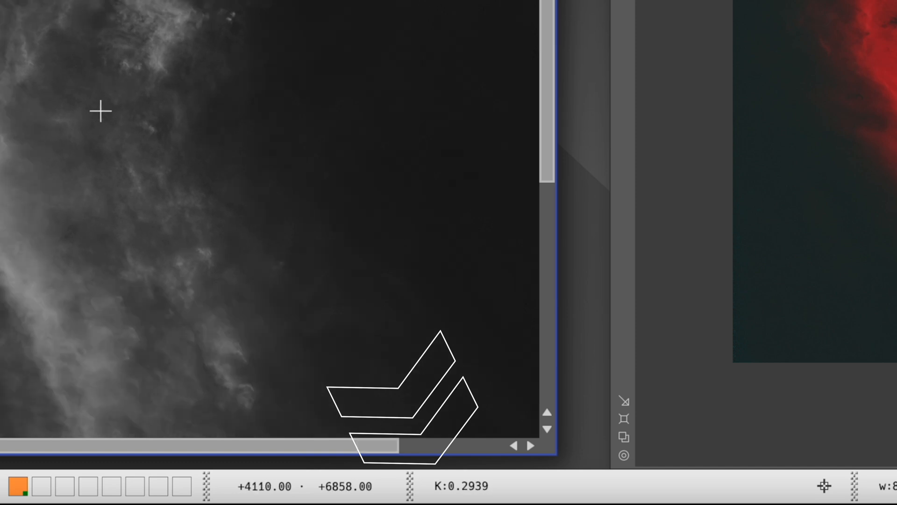
{"action": "scroll", "coordinate": [100, 110], "scroll_direction": "down", "scroll_amount": 2}
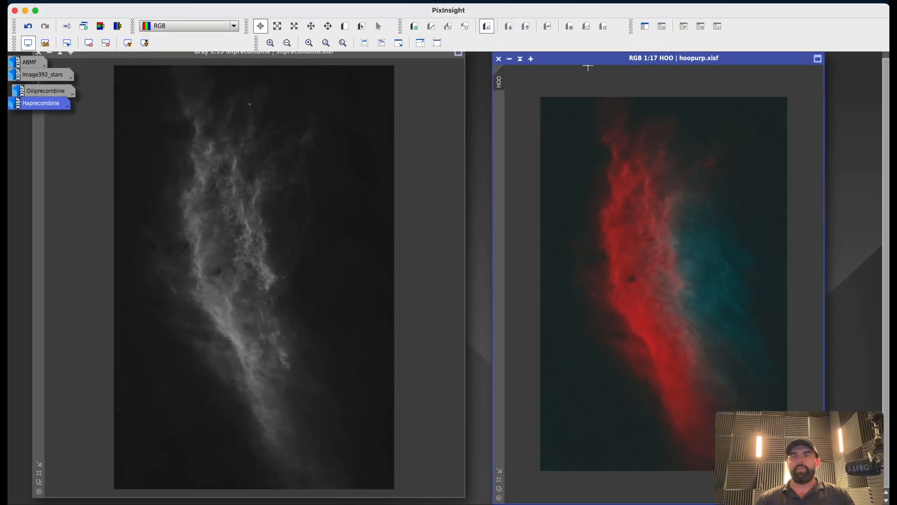
{"action": "left_click", "coordinate": [588, 58]}
{"action": "left_click_drag", "start_coordinate": [588, 58], "coordinate": [595, 60]}
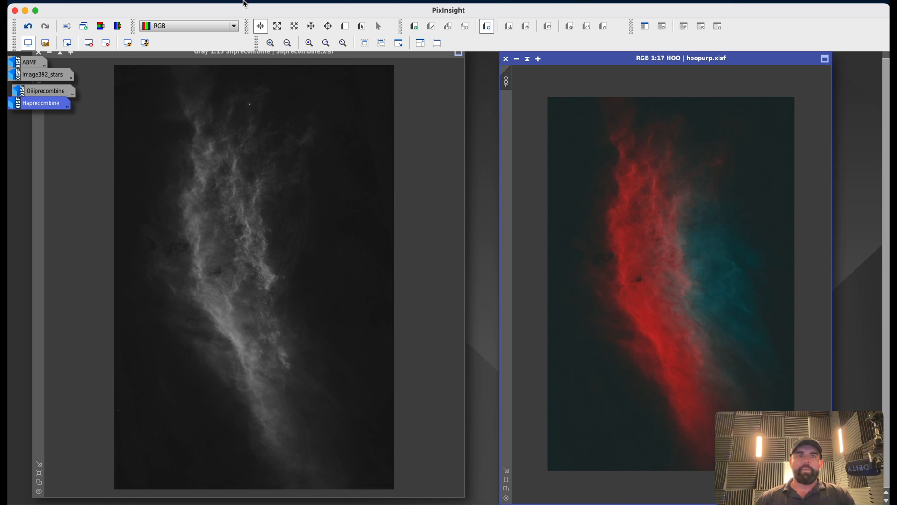
Open the HDRMultiscaleTransform process from the full process list.
{"action": "left_click", "coordinate": [243, 4]}
{"action": "mouse_move", "coordinate": [280, 12]}
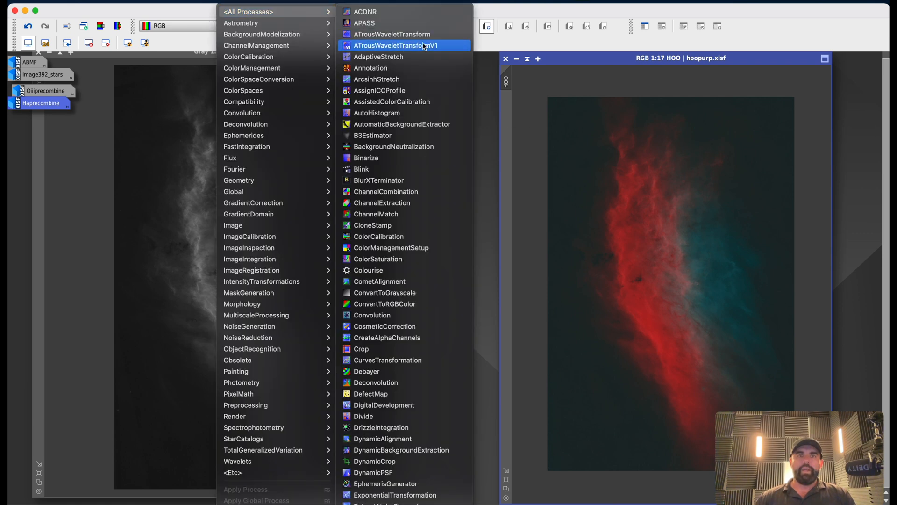
{"action": "scroll", "coordinate": [421, 362], "scroll_direction": "down", "scroll_amount": 5}
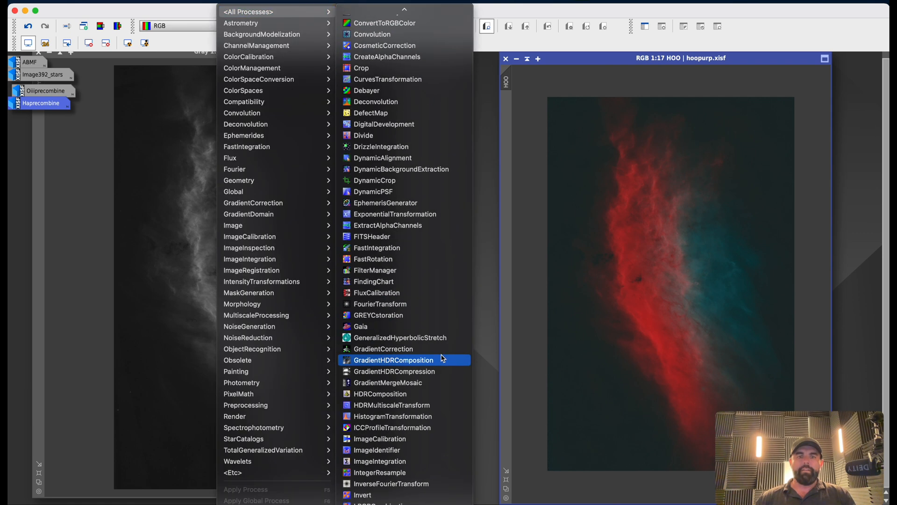
{"action": "left_click", "coordinate": [422, 405]}
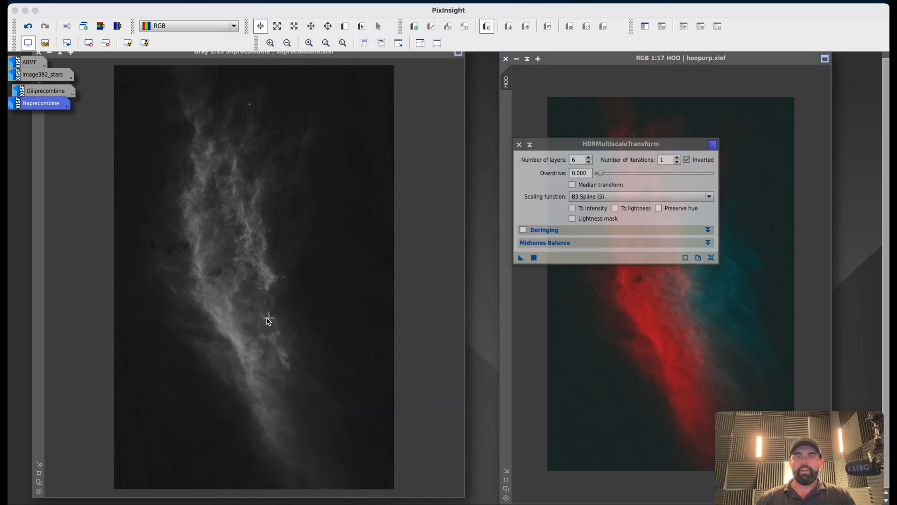
Try HDRMultiscaleTransform on the Sii image, inspect the result up close, and undo it.
{"action": "double_click", "coordinate": [588, 158]}
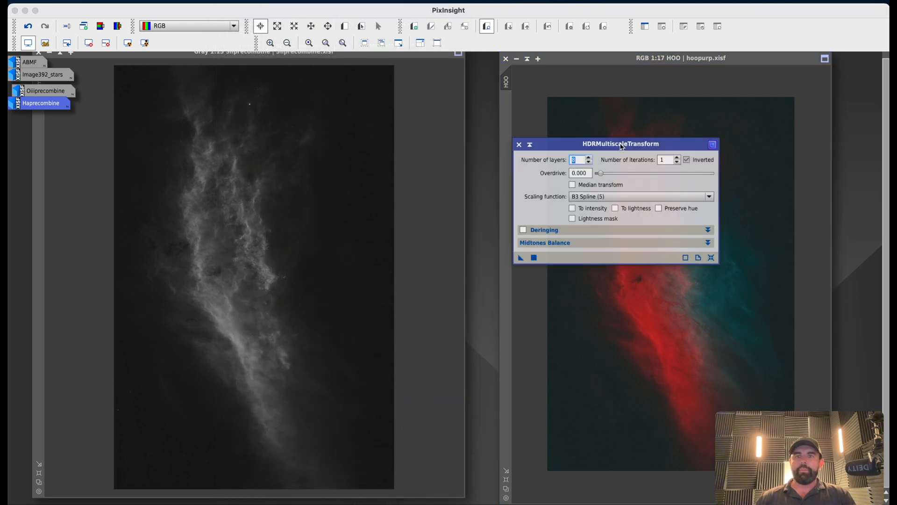
{"action": "left_click_drag", "start_coordinate": [593, 147], "coordinate": [550, 172]}
{"action": "left_click", "coordinate": [539, 181]}
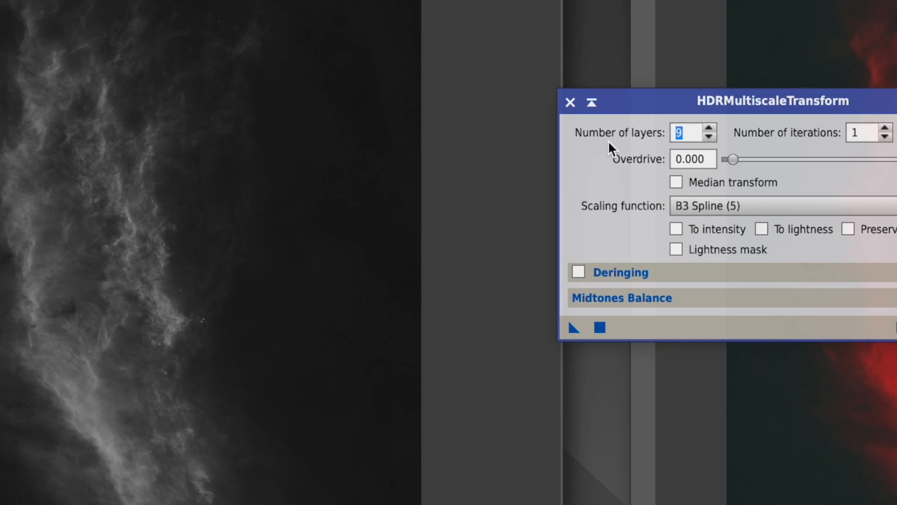
{"action": "left_click_drag", "start_coordinate": [660, 101], "coordinate": [688, 165]}
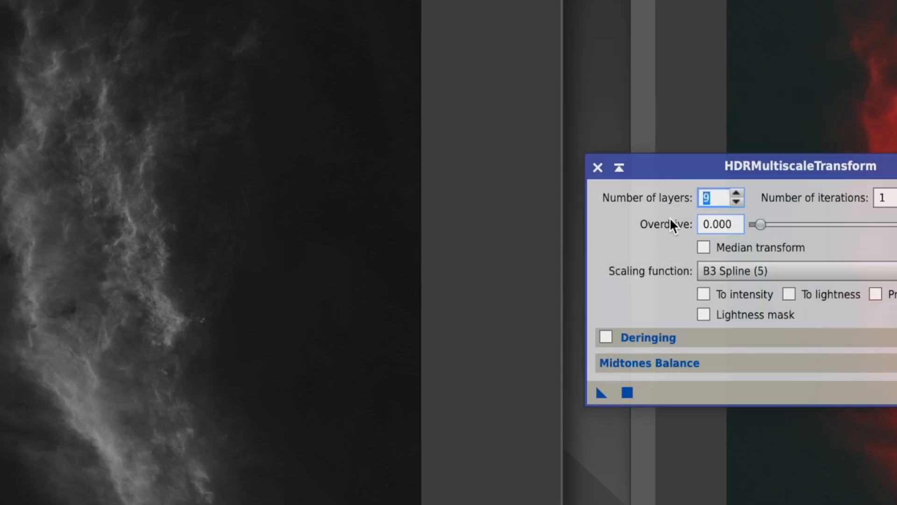
{"action": "left_click", "coordinate": [737, 201]}
{"action": "left_click", "coordinate": [737, 201]}
{"action": "left_click", "coordinate": [737, 201]}
{"action": "left_click_drag", "start_coordinate": [600, 394], "coordinate": [196, 299]}
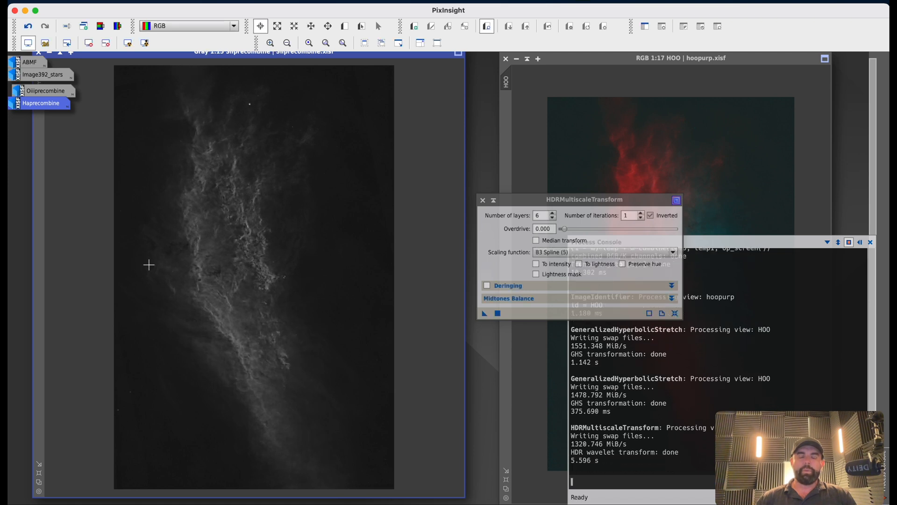
{"action": "scroll", "coordinate": [212, 197], "scroll_direction": "up", "scroll_amount": 2}
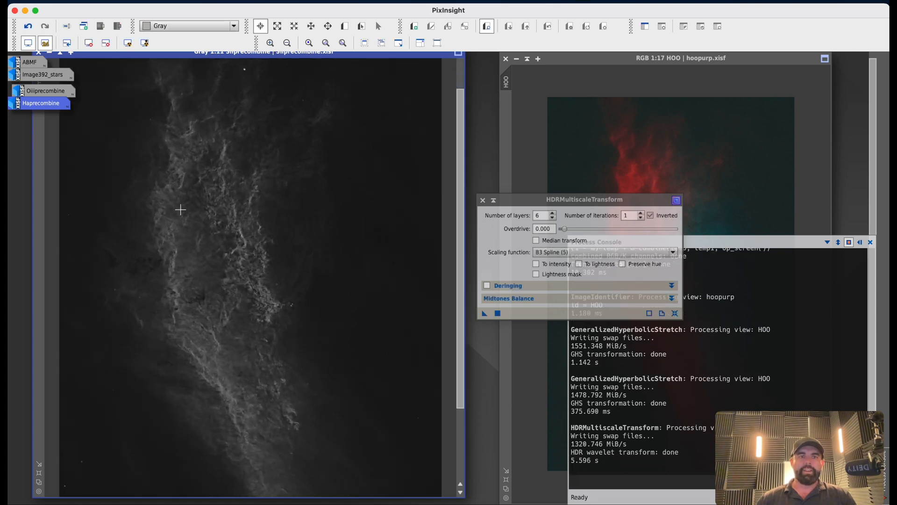
{"action": "scroll", "coordinate": [190, 284], "scroll_direction": "up", "scroll_amount": 2}
{"action": "scroll", "coordinate": [200, 279], "scroll_direction": "down", "scroll_amount": 4}
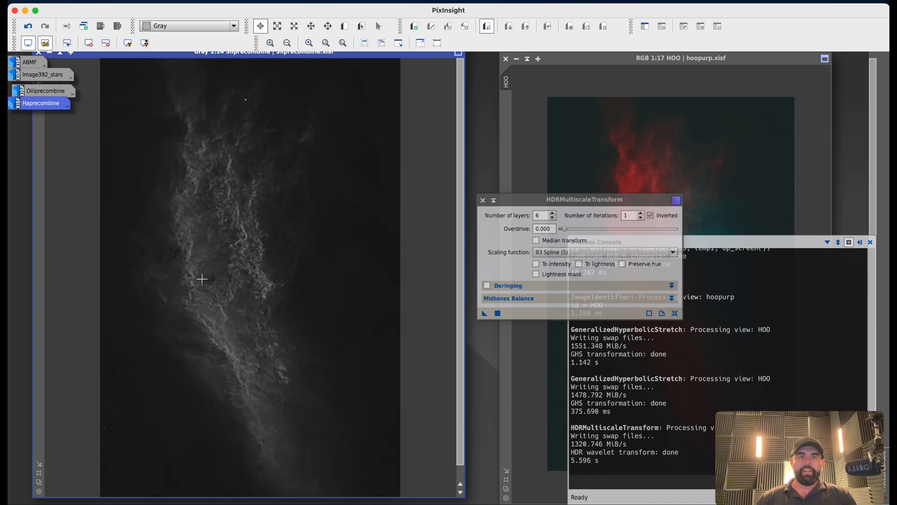
{"action": "left_click", "coordinate": [28, 27]}
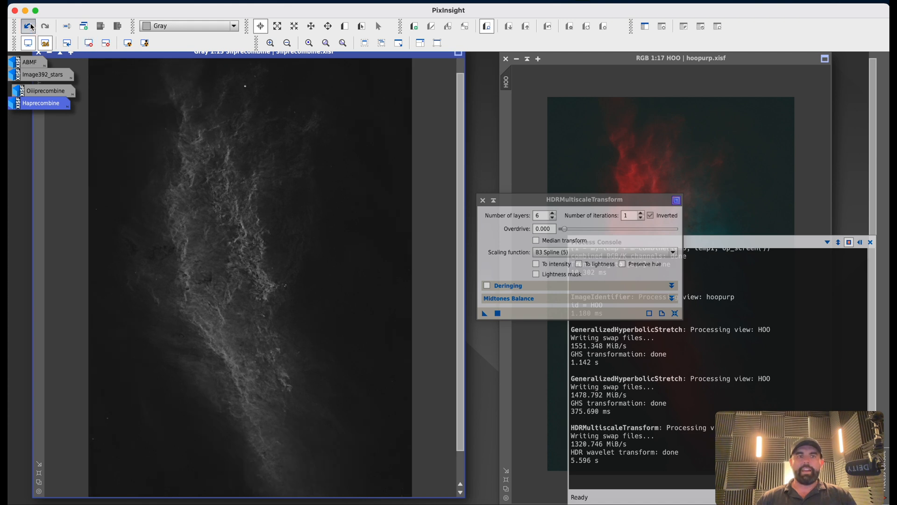
Apply HDRMultiscaleTransform to the Sii image with 9 layers, To lightness and Lightness mask enabled.
{"action": "left_click", "coordinate": [554, 213]}
{"action": "left_click", "coordinate": [553, 213]}
{"action": "left_click", "coordinate": [554, 213]}
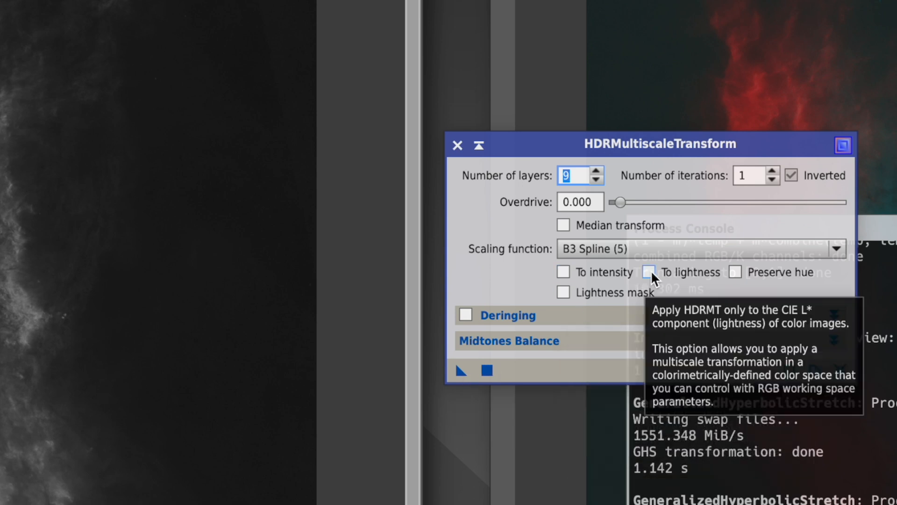
{"action": "left_click", "coordinate": [563, 293]}
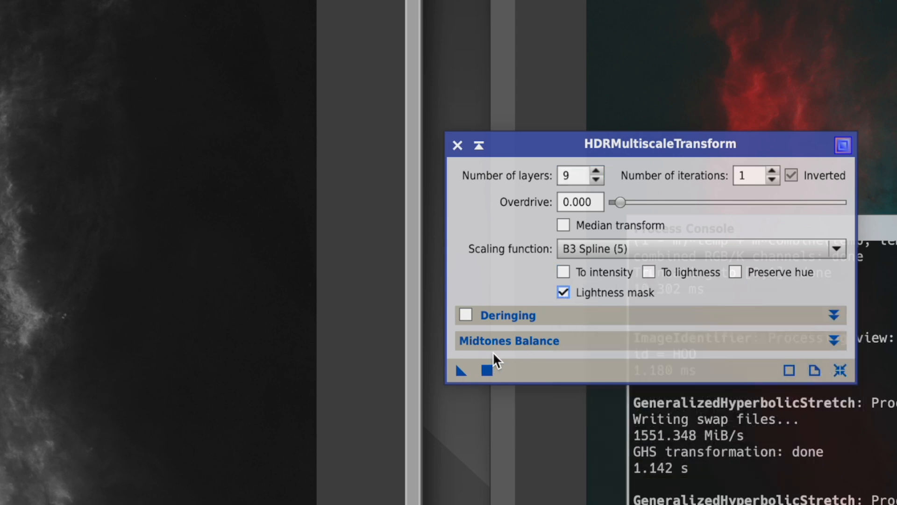
{"action": "left_click", "coordinate": [648, 273]}
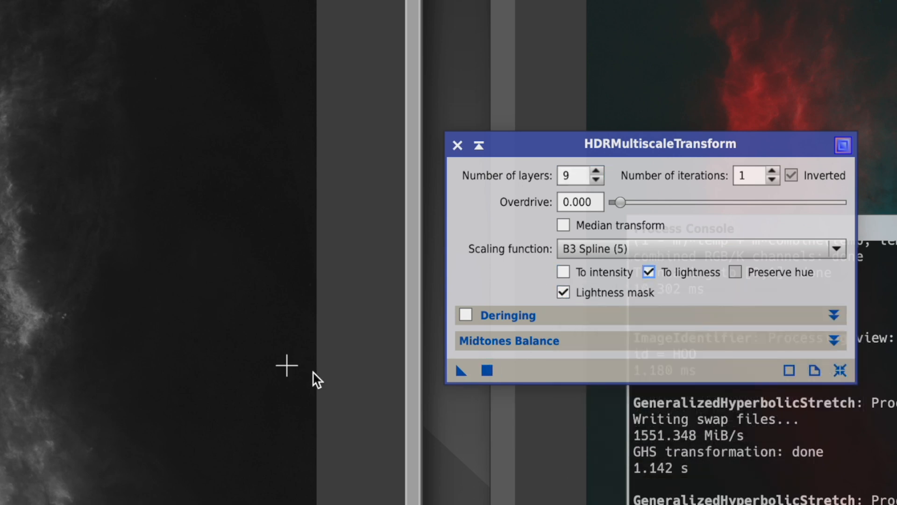
{"action": "left_click_drag", "start_coordinate": [461, 370], "coordinate": [0, 314]}
{"action": "left_click_drag", "start_coordinate": [101, 293], "coordinate": [101, 293]}
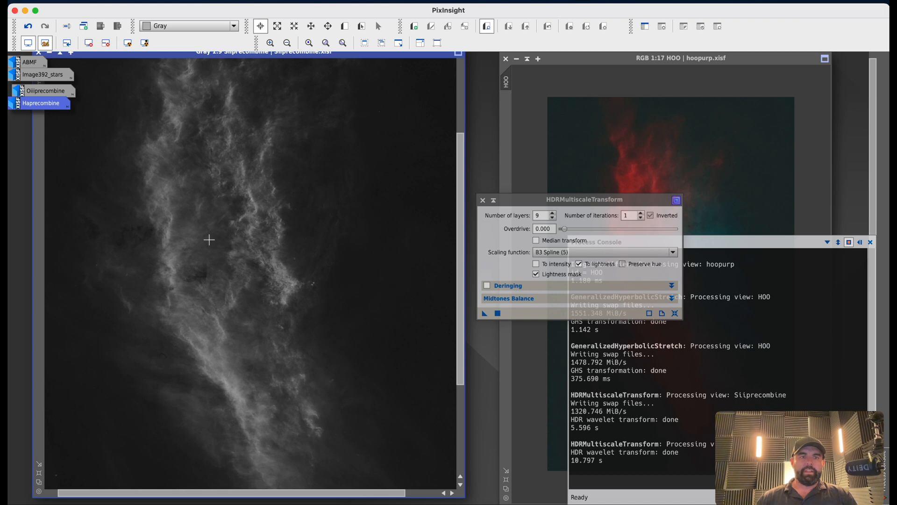
Compare the Sii image before and after the transform using undo and redo, and close the HDRMultiscaleTransform dialog.
{"action": "left_click", "coordinate": [27, 28]}
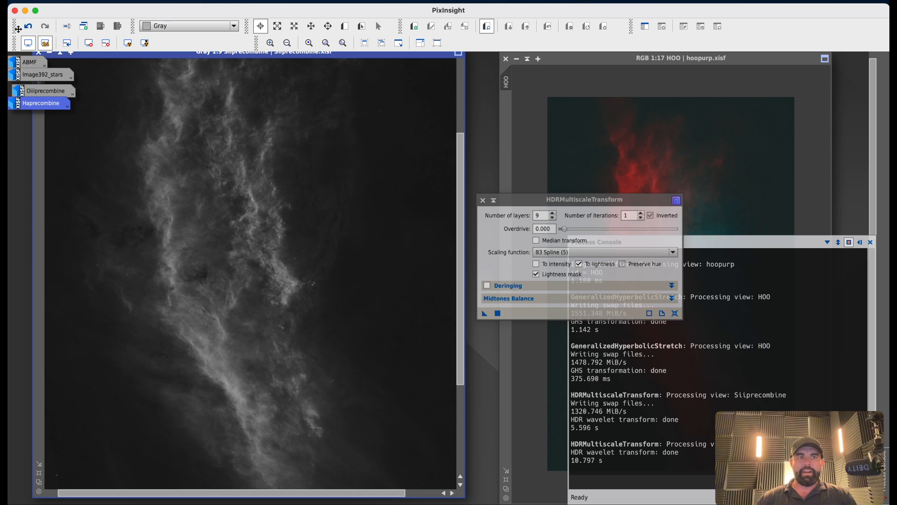
{"action": "left_click", "coordinate": [29, 29]}
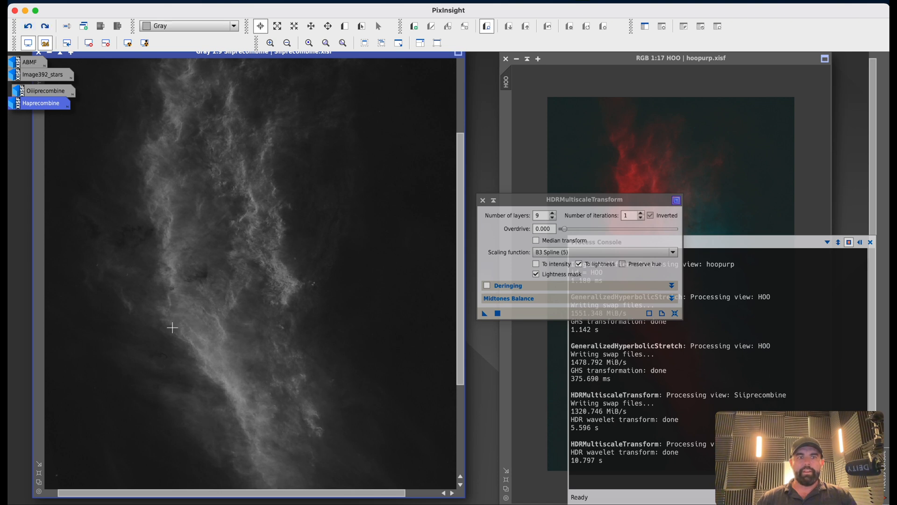
{"action": "scroll", "coordinate": [213, 336], "scroll_direction": "up", "scroll_amount": 2}
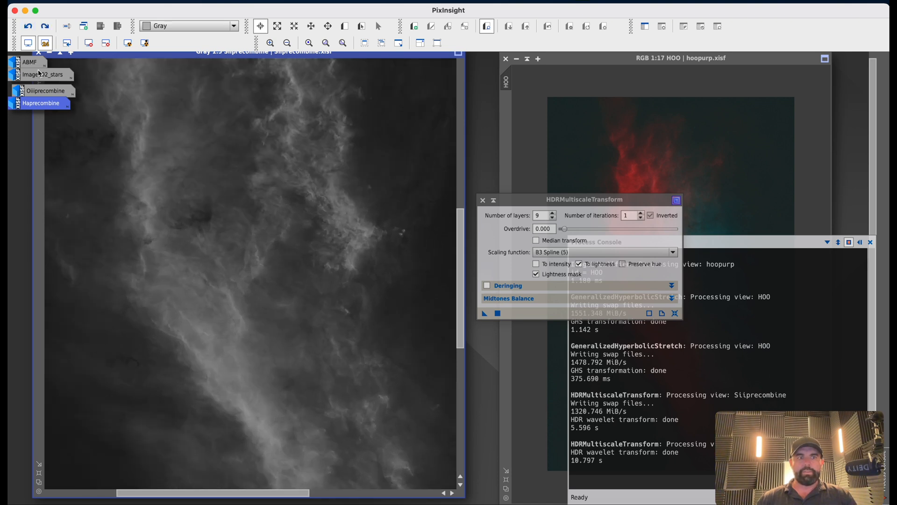
{"action": "left_click", "coordinate": [45, 29]}
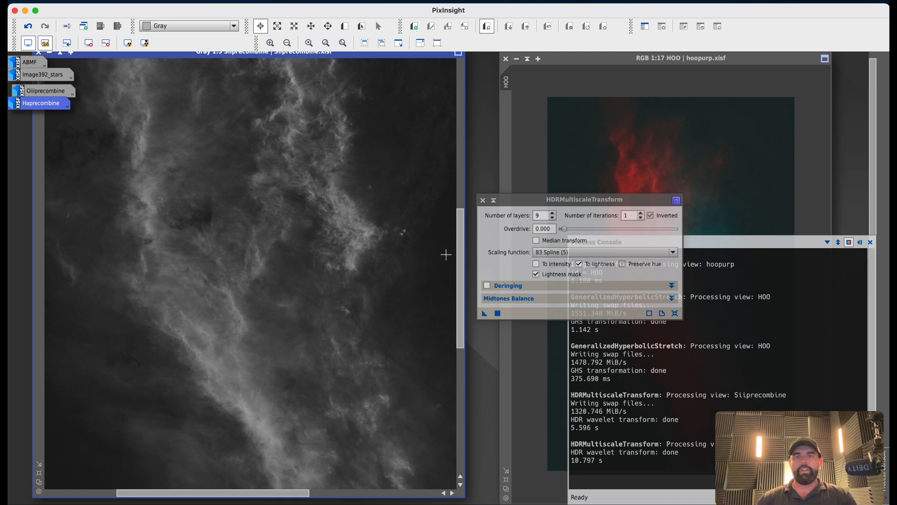
{"action": "left_click_drag", "start_coordinate": [460, 251], "coordinate": [461, 182]}
{"action": "scroll", "coordinate": [224, 344], "scroll_direction": "up", "scroll_amount": 1}
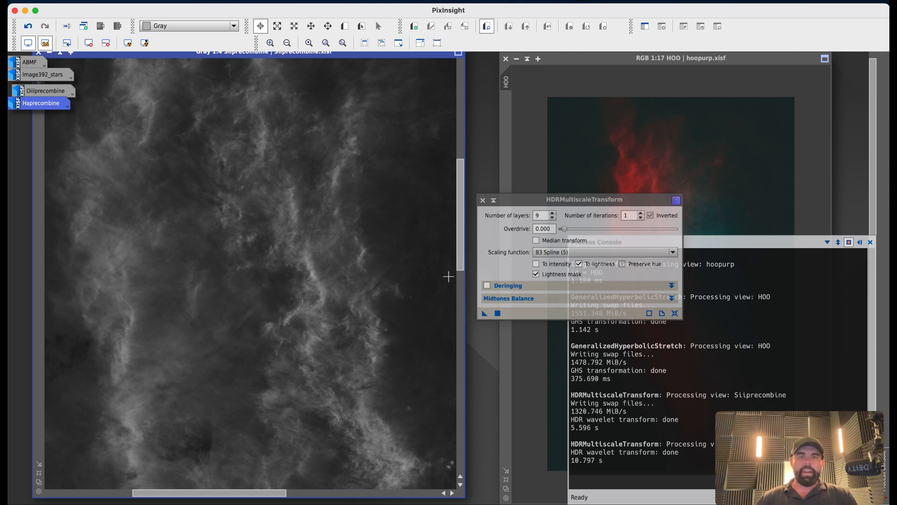
{"action": "scroll", "coordinate": [404, 310], "scroll_direction": "up", "scroll_amount": 2}
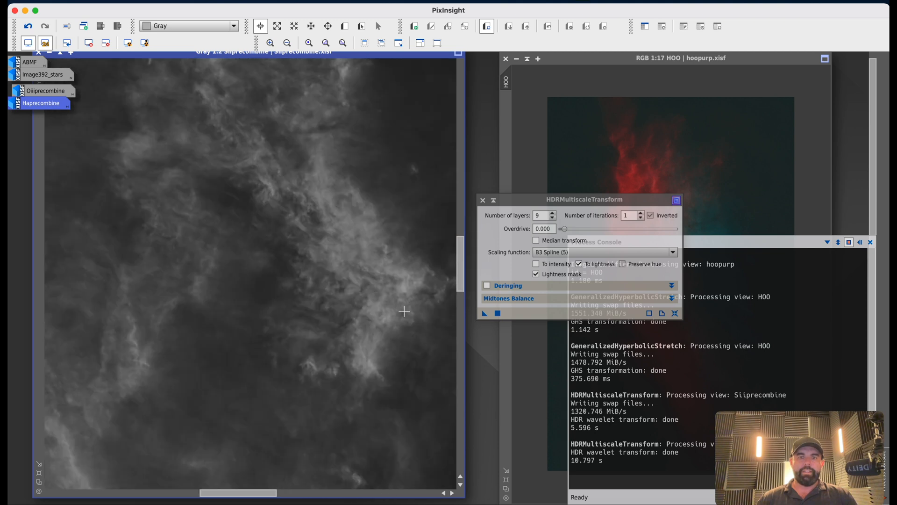
{"action": "scroll", "coordinate": [281, 292], "scroll_direction": "down", "scroll_amount": 3}
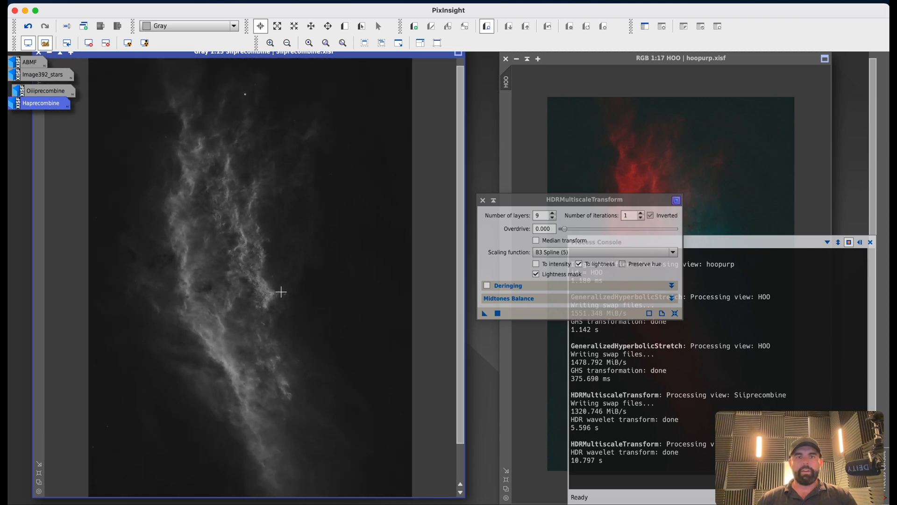
{"action": "scroll", "coordinate": [281, 292], "scroll_direction": "down", "scroll_amount": 1}
{"action": "scroll", "coordinate": [281, 292], "scroll_direction": "down", "scroll_amount": 1}
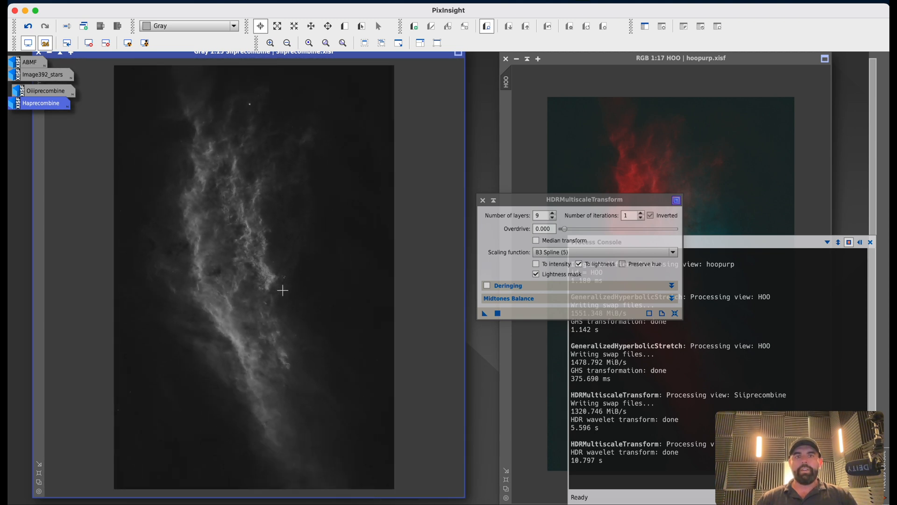
{"action": "left_click", "coordinate": [483, 200]}
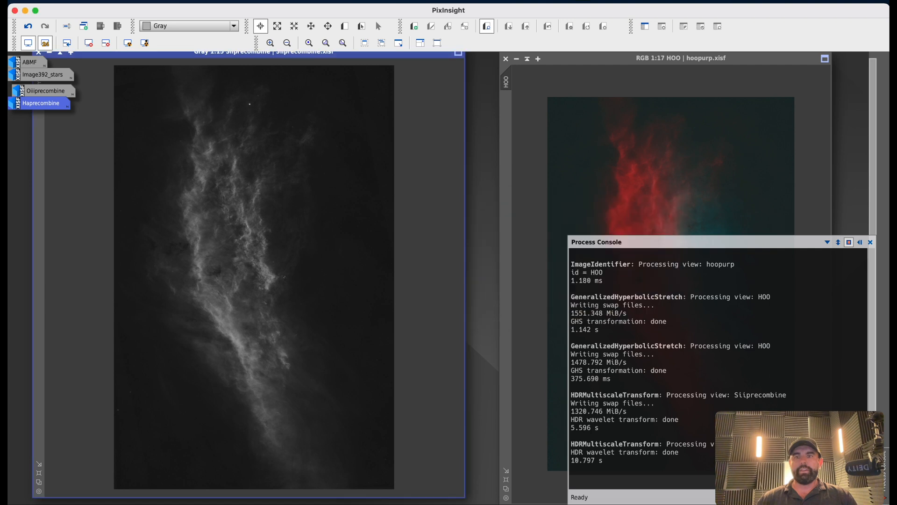
Close the Process Console and open the NBColourMapper script from the utility scripts.
{"action": "left_click", "coordinate": [870, 242]}
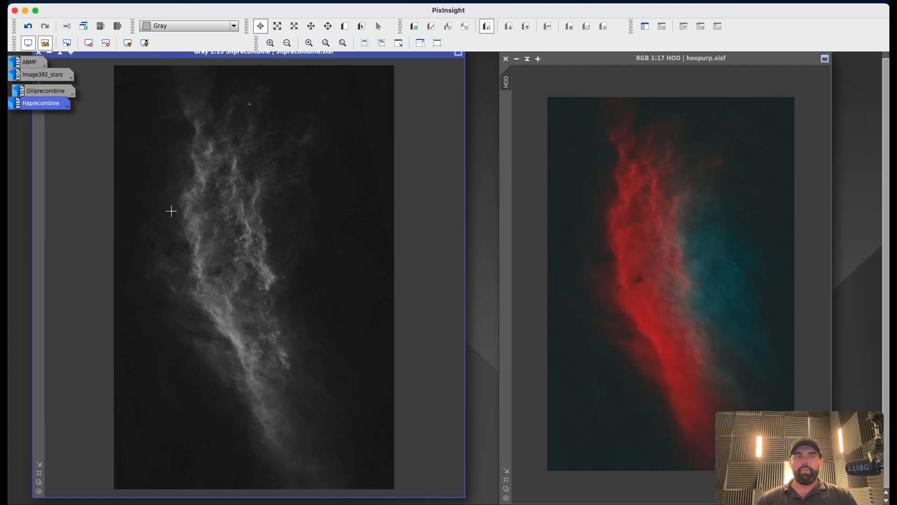
{"action": "scroll", "coordinate": [162, 199], "scroll_direction": "down", "scroll_amount": 2}
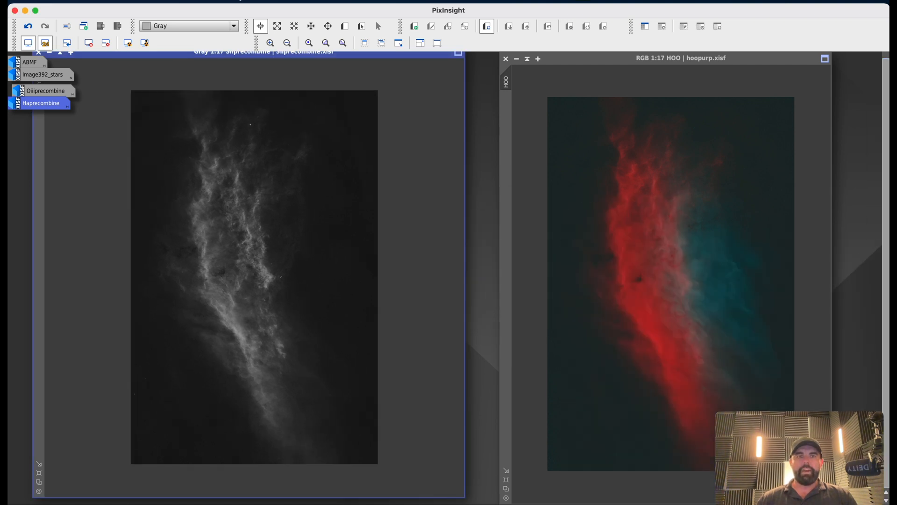
{"action": "left_click", "coordinate": [237, 2]}
{"action": "mouse_move", "coordinate": [240, 12]}
{"action": "mouse_move", "coordinate": [265, 1]}
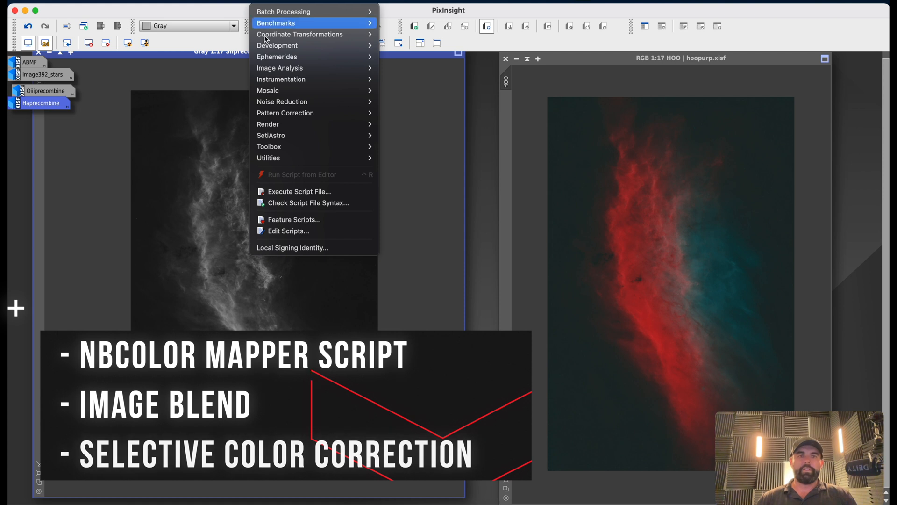
{"action": "mouse_move", "coordinate": [303, 158]}
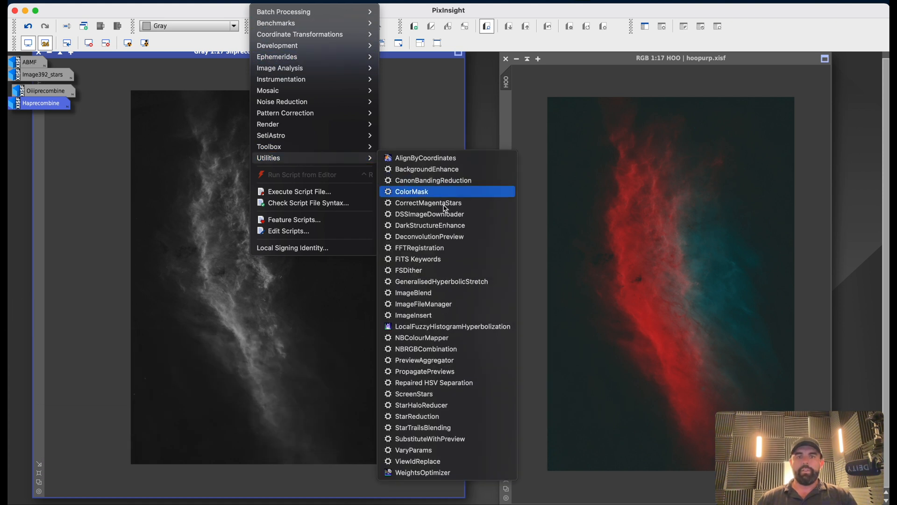
{"action": "left_click", "coordinate": [440, 339]}
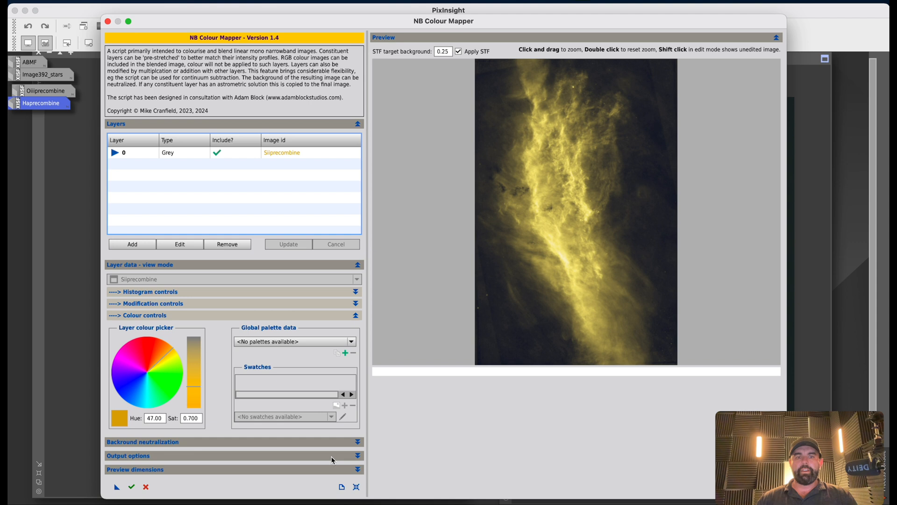
Expand the background neutralization options and toggle Apply background neutralization.
{"action": "left_click", "coordinate": [358, 442]}
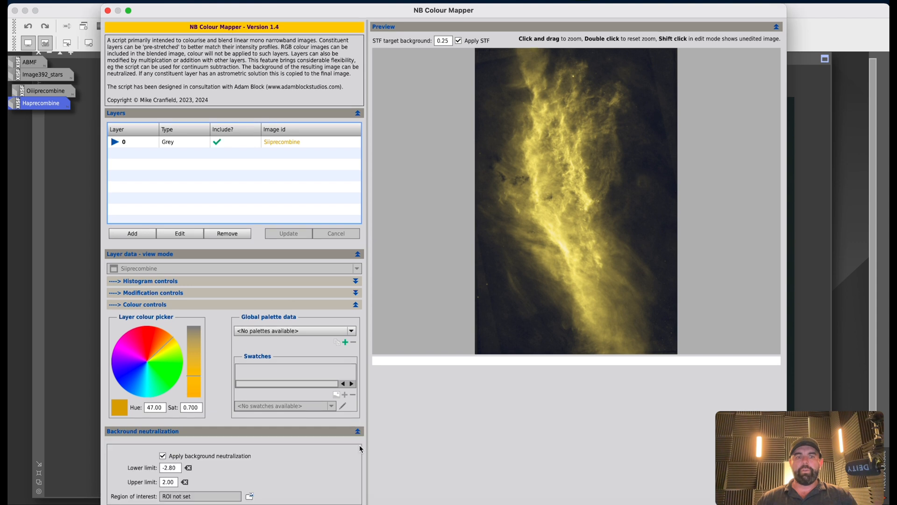
{"action": "left_click", "coordinate": [163, 455]}
{"action": "left_click", "coordinate": [164, 423]}
{"action": "left_click", "coordinate": [164, 420]}
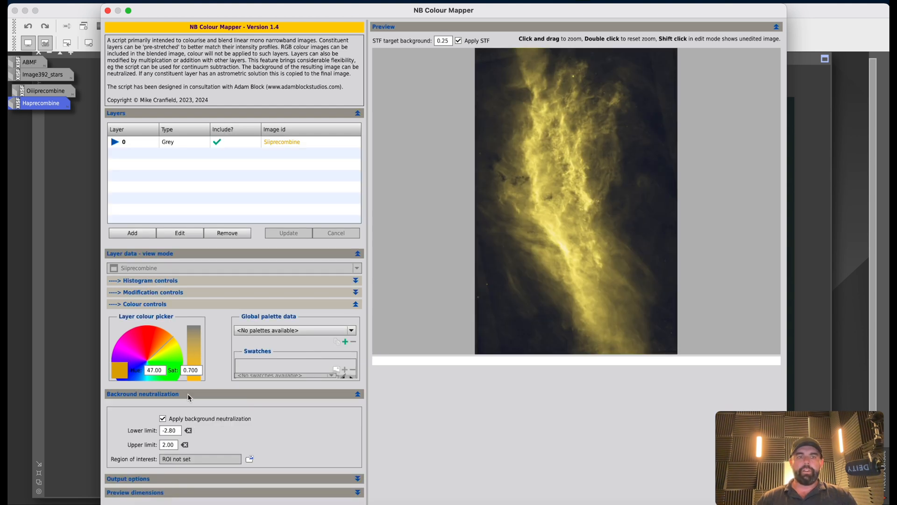
{"action": "left_click", "coordinate": [355, 503]}
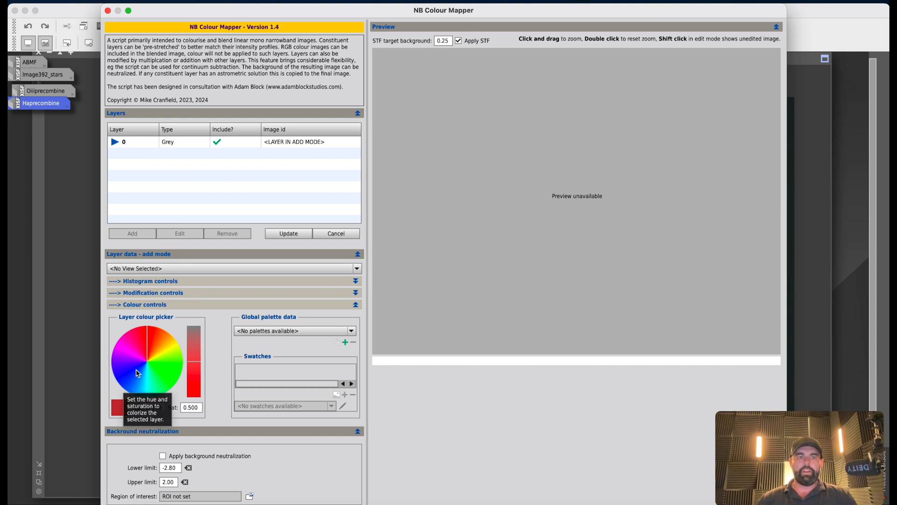
Set the layer colour to hue 47 and saturation 0.700.
{"action": "left_click", "coordinate": [171, 346]}
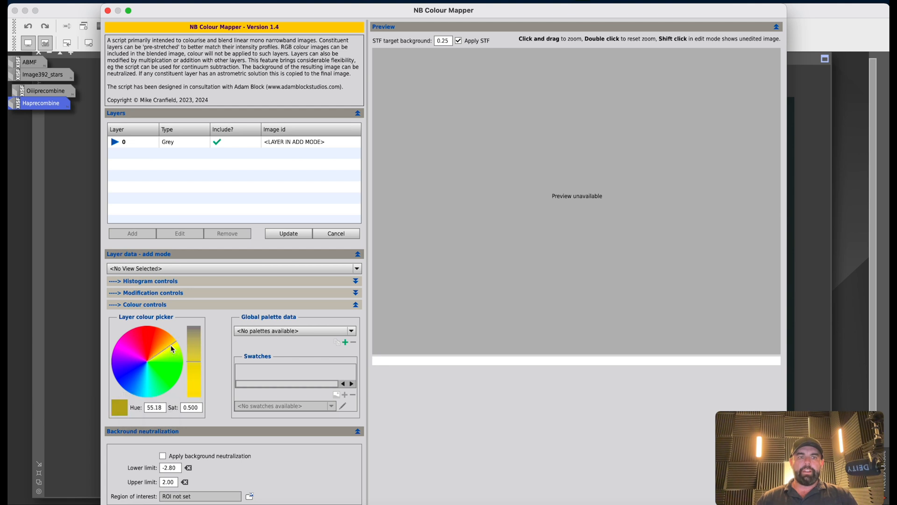
{"action": "left_click", "coordinate": [170, 342]}
{"action": "left_click_drag", "start_coordinate": [163, 407], "coordinate": [124, 408]}
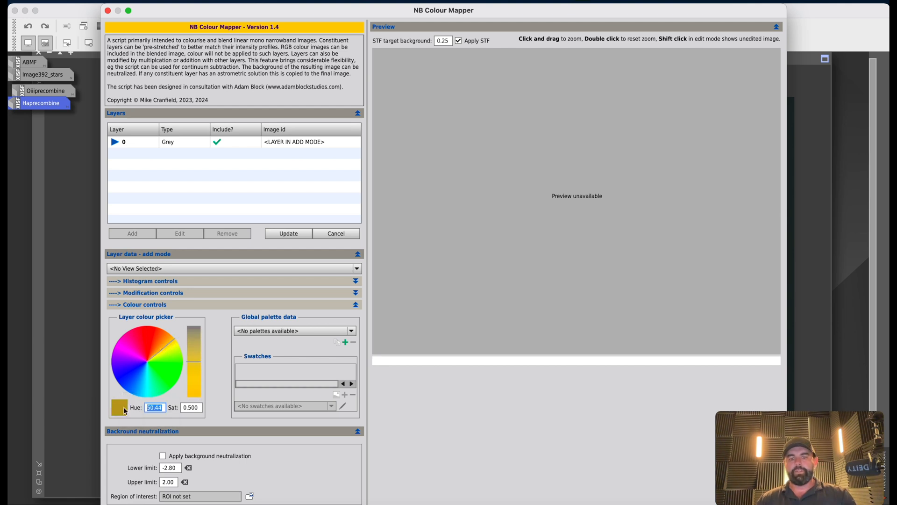
{"action": "type", "text": "47"}
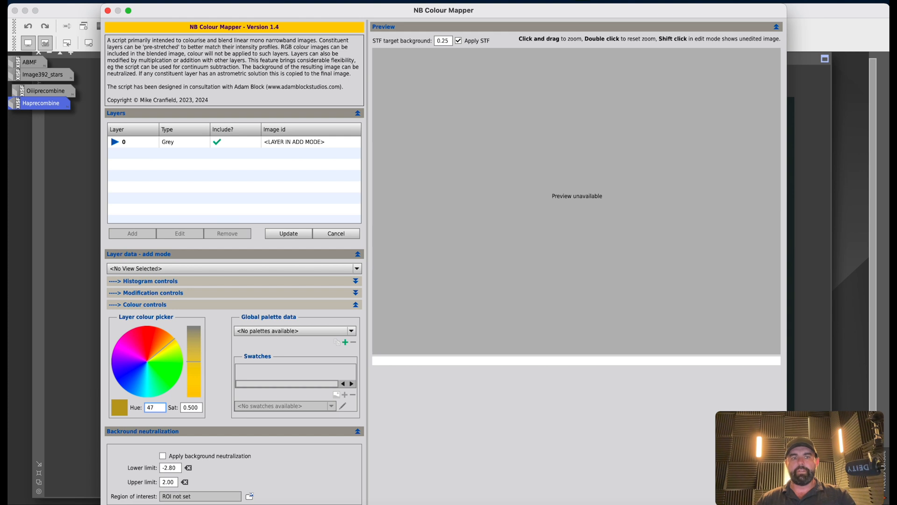
{"action": "left_click_drag", "start_coordinate": [154, 407], "coordinate": [123, 407]}
{"action": "type", "text": "0"}
{"action": "key", "text": "Return"}
{"action": "double_click", "coordinate": [157, 406]}
{"action": "type", "text": "4"}
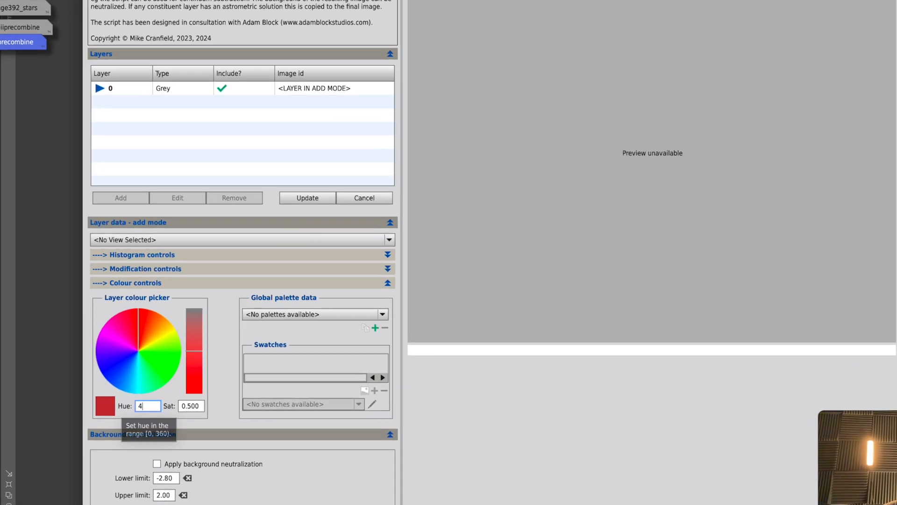
{"action": "type", "text": "7"}
{"action": "key", "text": "Return"}
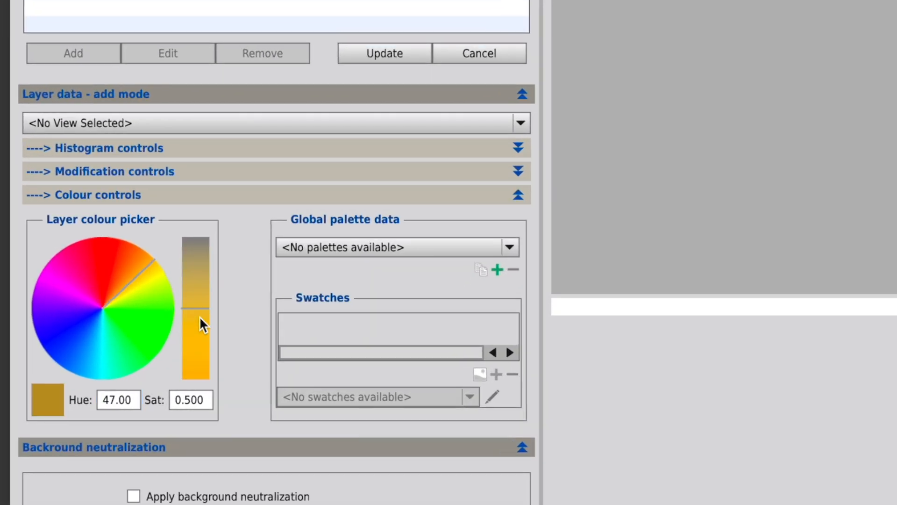
{"action": "left_click", "coordinate": [199, 332]}
{"action": "left_click", "coordinate": [200, 345]}
{"action": "left_click", "coordinate": [200, 352]}
{"action": "left_click_drag", "start_coordinate": [207, 401], "coordinate": [184, 401]}
{"action": "type", "text": "7"}
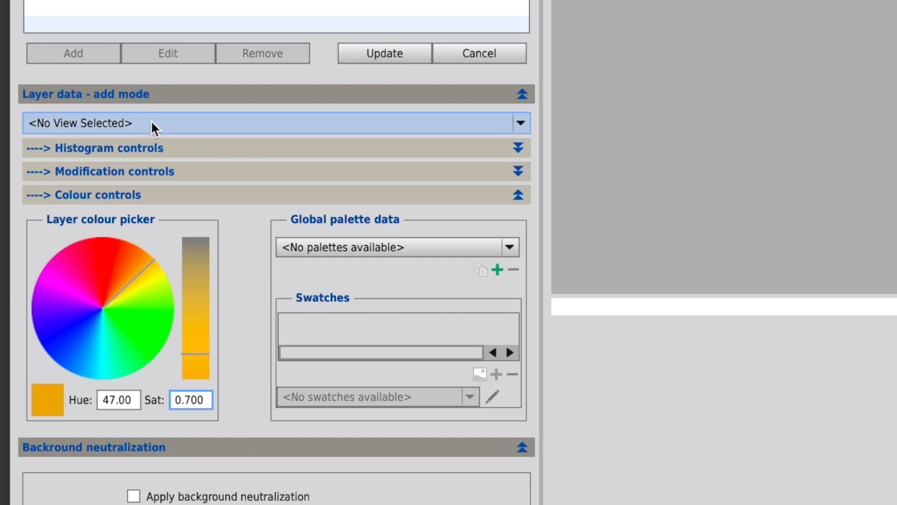
Assign Siiprecombine to the layer with background neutralization enabled and update the layer.
{"action": "left_click", "coordinate": [109, 122]}
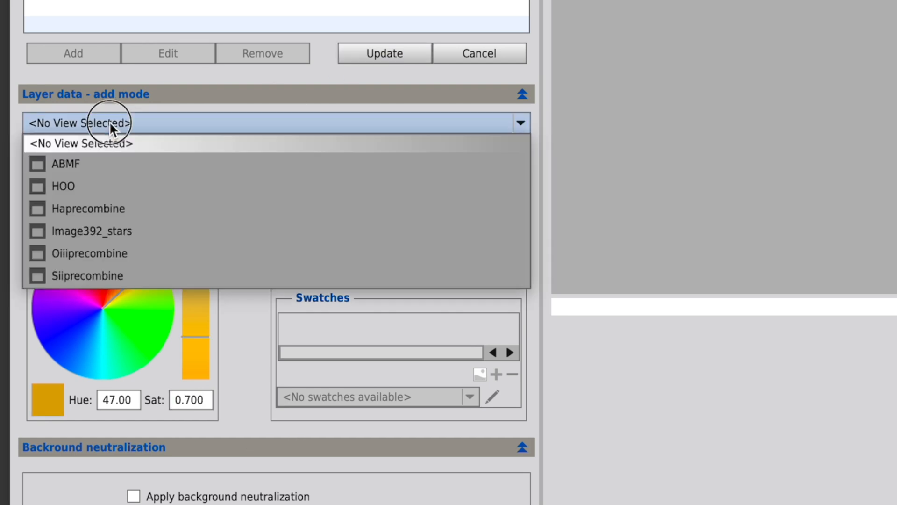
{"action": "left_click", "coordinate": [126, 274]}
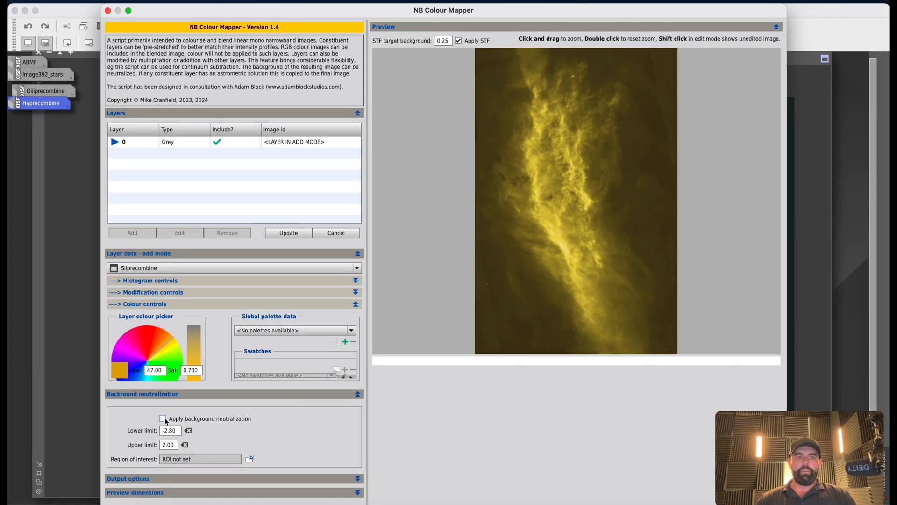
{"action": "left_click", "coordinate": [162, 418]}
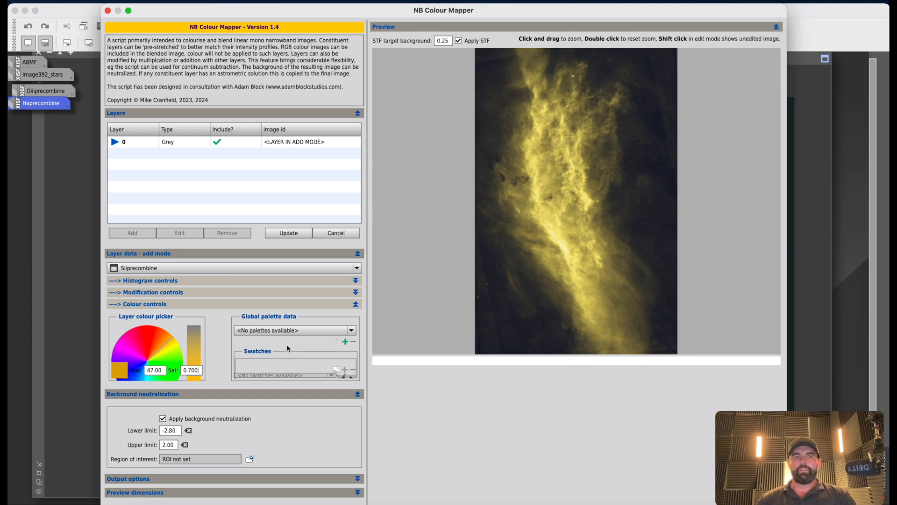
{"action": "left_click", "coordinate": [290, 233]}
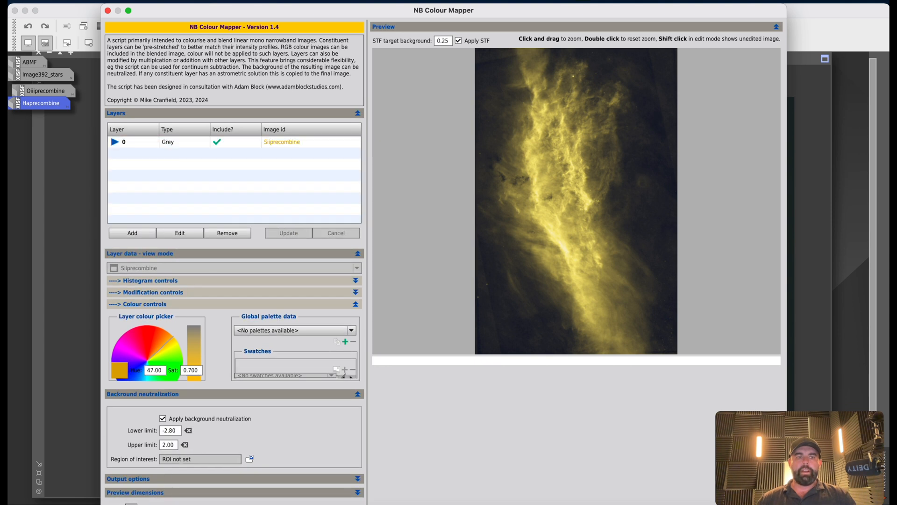
Run the NBColourMapper script to create the colourised Sii image.
{"action": "left_click", "coordinate": [131, 504]}
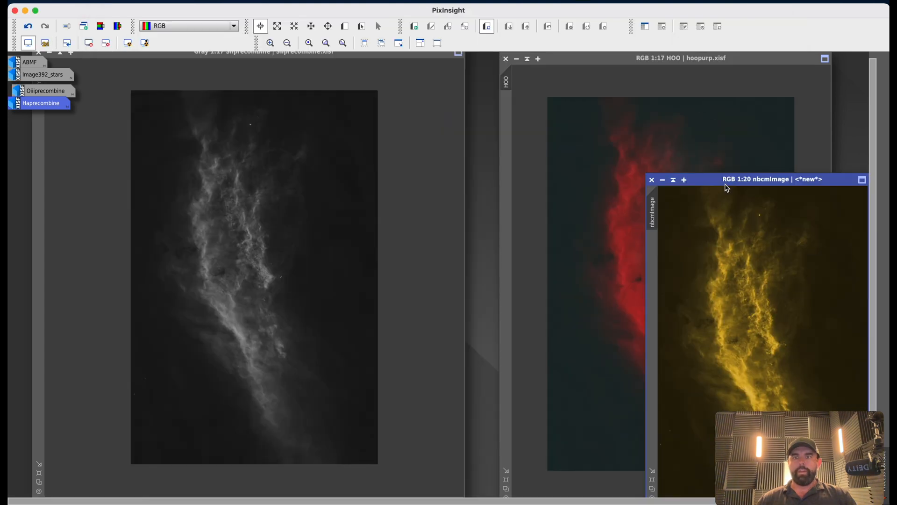
{"action": "left_click_drag", "start_coordinate": [727, 187], "coordinate": [266, 88]}
{"action": "scroll", "coordinate": [265, 206], "scroll_direction": "up", "scroll_amount": 3}
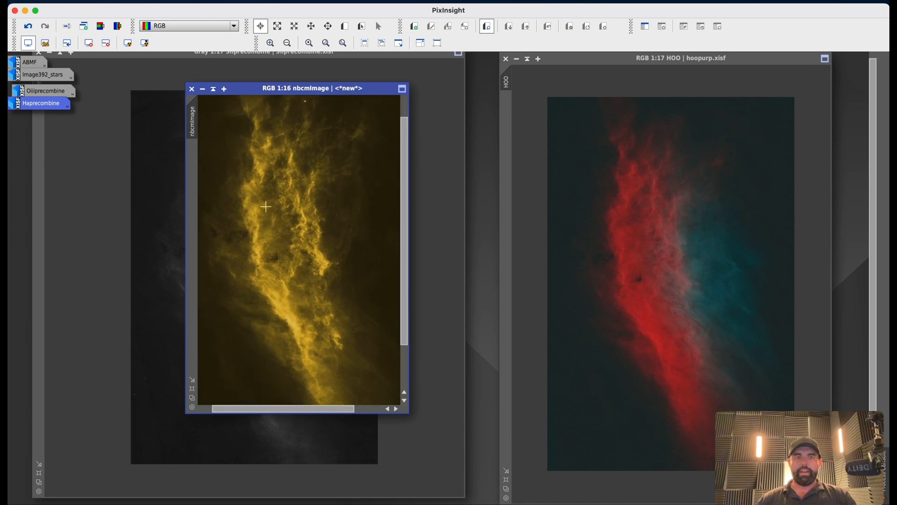
{"action": "scroll", "coordinate": [265, 206], "scroll_direction": "up", "scroll_amount": 6}
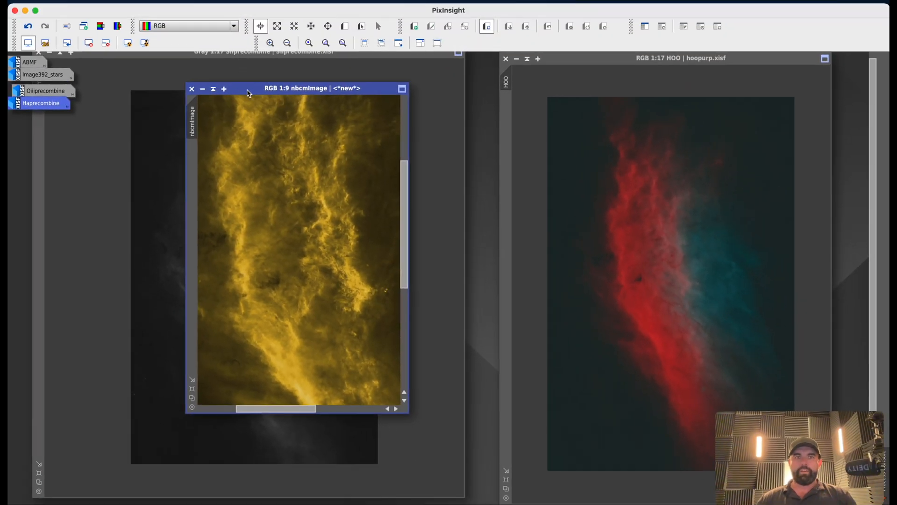
Minimize the Siiprecombine window and place the nbcmImage window beside the HOO image.
{"action": "left_click_drag", "start_coordinate": [249, 91], "coordinate": [435, 118]}
{"action": "left_click", "coordinate": [224, 58]}
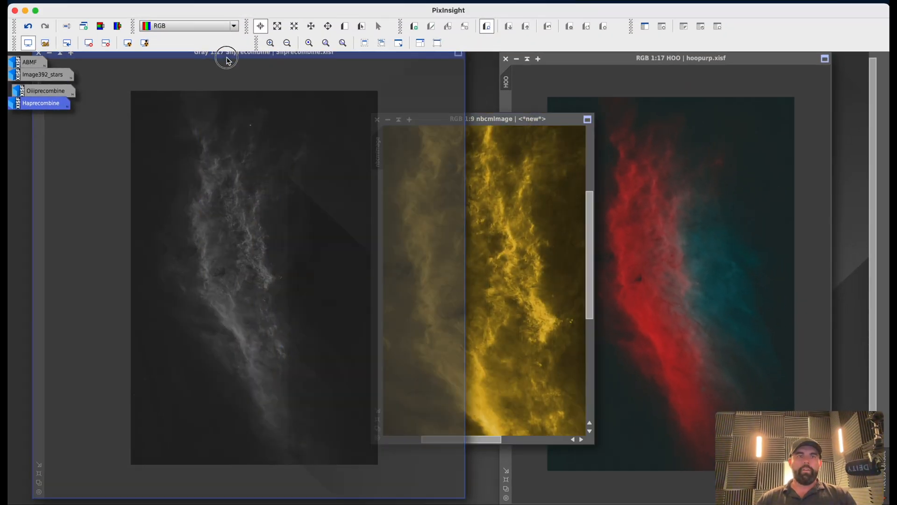
{"action": "left_click_drag", "start_coordinate": [225, 58], "coordinate": [279, 82]}
{"action": "left_click", "coordinate": [102, 76]}
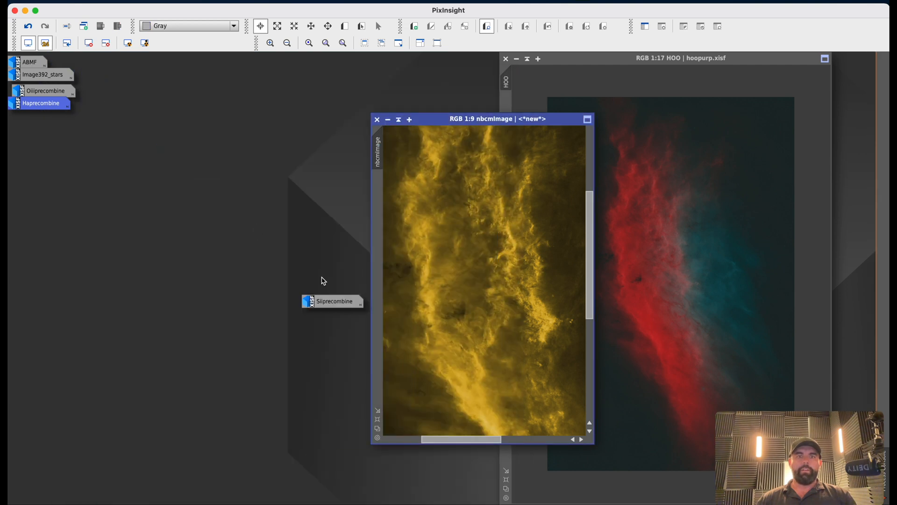
{"action": "left_click_drag", "start_coordinate": [330, 300], "coordinate": [28, 120]}
{"action": "left_click_drag", "start_coordinate": [453, 121], "coordinate": [264, 48]}
{"action": "scroll", "coordinate": [302, 183], "scroll_direction": "down", "scroll_amount": 12}
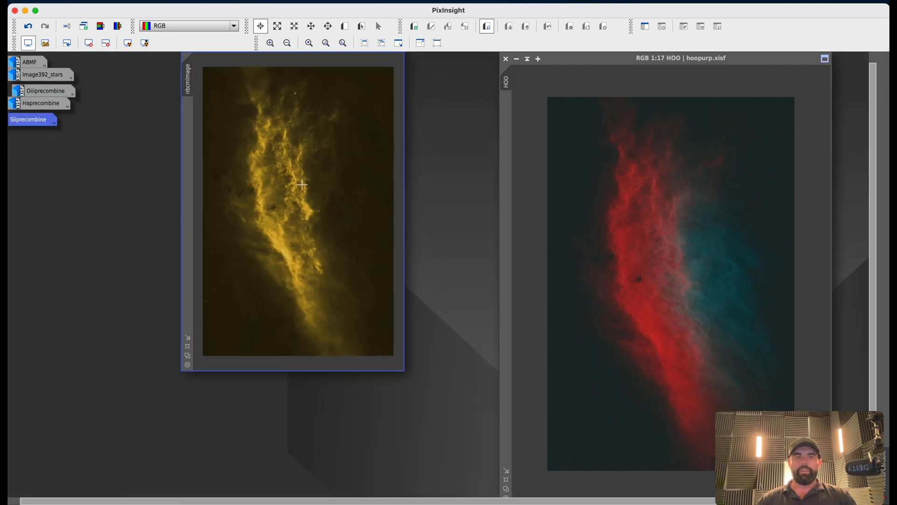
{"action": "left_click_drag", "start_coordinate": [398, 367], "coordinate": [470, 483]}
{"action": "left_click_drag", "start_coordinate": [188, 189], "coordinate": [150, 202]}
Open GeneralizedHyperbolicStretch and turn on its real-time preview for the nbcmImage.
{"action": "left_click", "coordinate": [263, 1]}
{"action": "mouse_move", "coordinate": [229, 2]}
{"action": "mouse_move", "coordinate": [276, 11]}
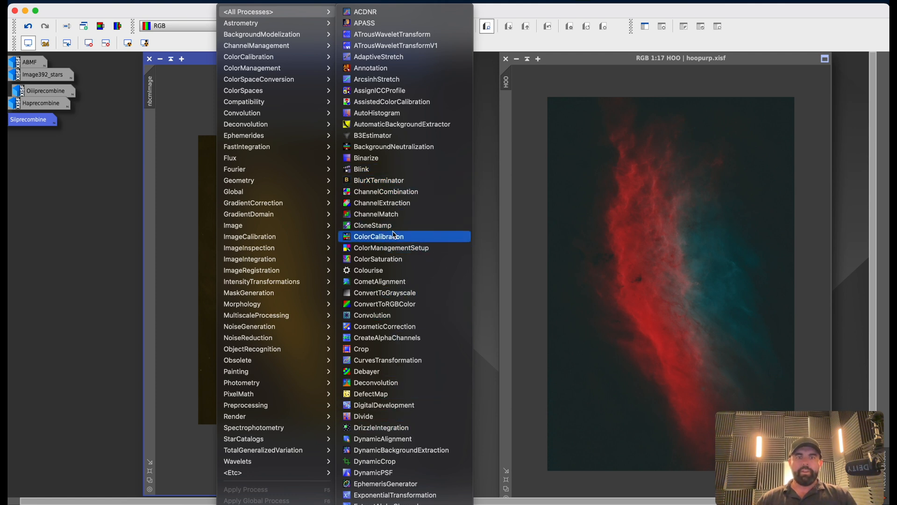
{"action": "scroll", "coordinate": [413, 405], "scroll_direction": "down", "scroll_amount": 5}
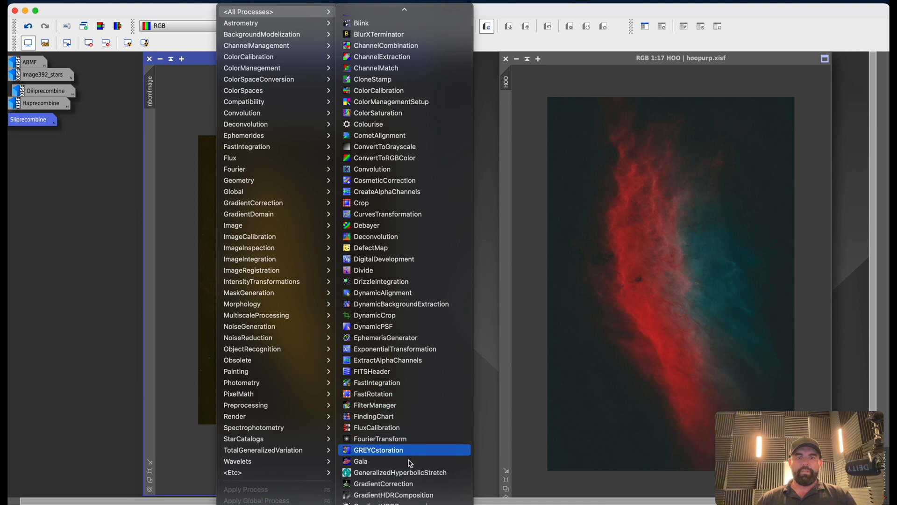
{"action": "left_click", "coordinate": [409, 476]}
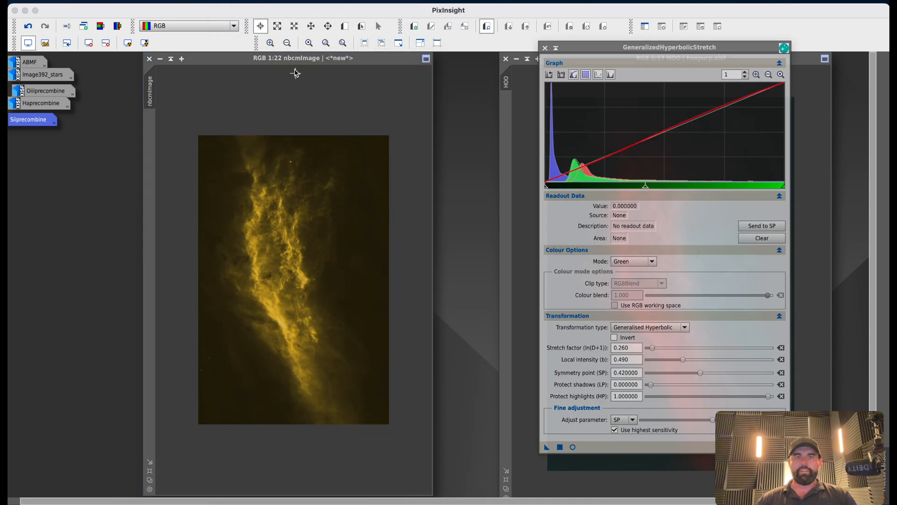
{"action": "left_click_drag", "start_coordinate": [289, 64], "coordinate": [252, 63]}
{"action": "left_click_drag", "start_coordinate": [595, 57], "coordinate": [489, 58]}
{"action": "left_click", "coordinate": [467, 446]}
Stretch the nbcmImage with a Generalised Hyperbolic transformation in RGB mode and apply it.
{"action": "left_click_drag", "start_coordinate": [256, 83], "coordinate": [107, 75]}
{"action": "left_click", "coordinate": [678, 448]}
{"action": "left_click_drag", "start_coordinate": [545, 348], "coordinate": [602, 373]}
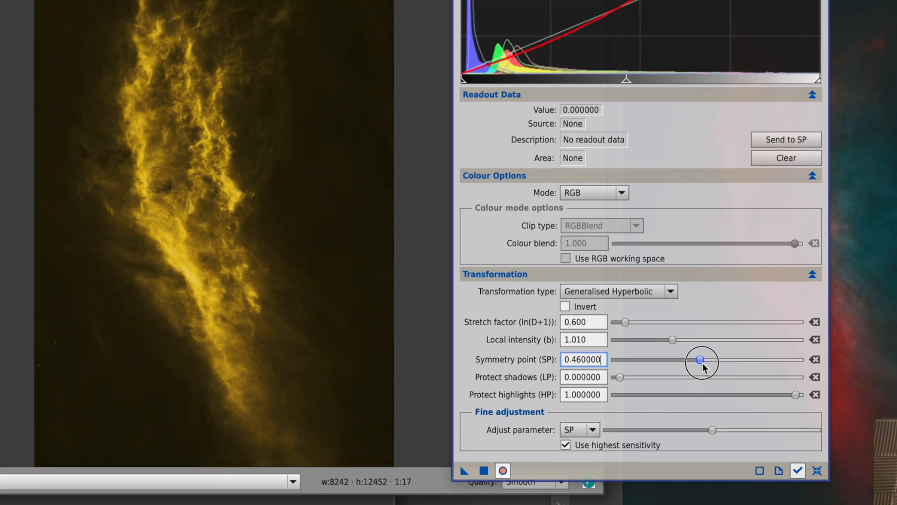
{"action": "left_click_drag", "start_coordinate": [702, 365], "coordinate": [695, 363]}
{"action": "left_click_drag", "start_coordinate": [800, 395], "coordinate": [608, 410]}
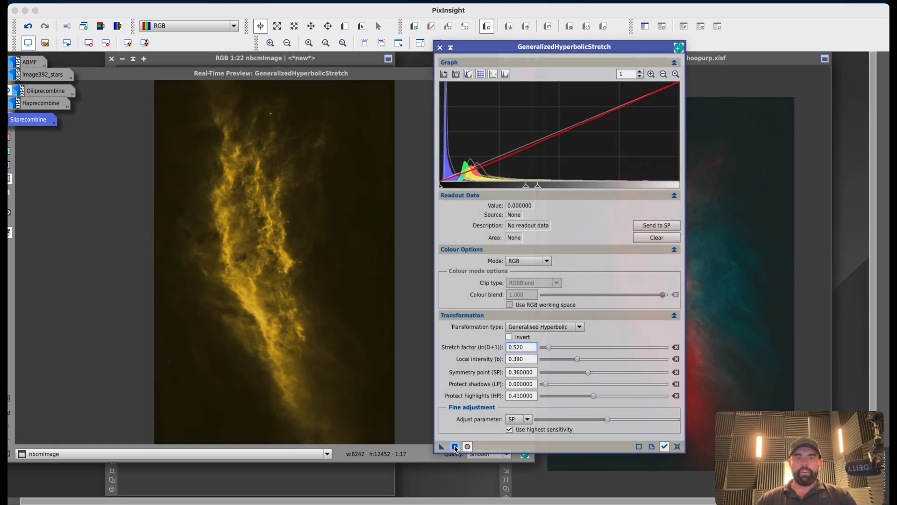
{"action": "left_click", "coordinate": [454, 447]}
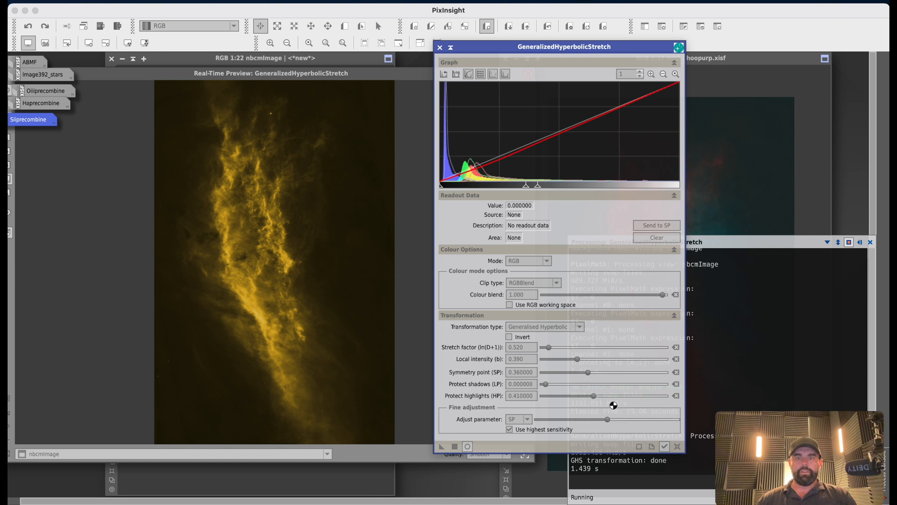
Reset the stretch, apply a Linear transformation with the black point at 0.03, and close the dialog.
{"action": "left_click", "coordinate": [677, 447]}
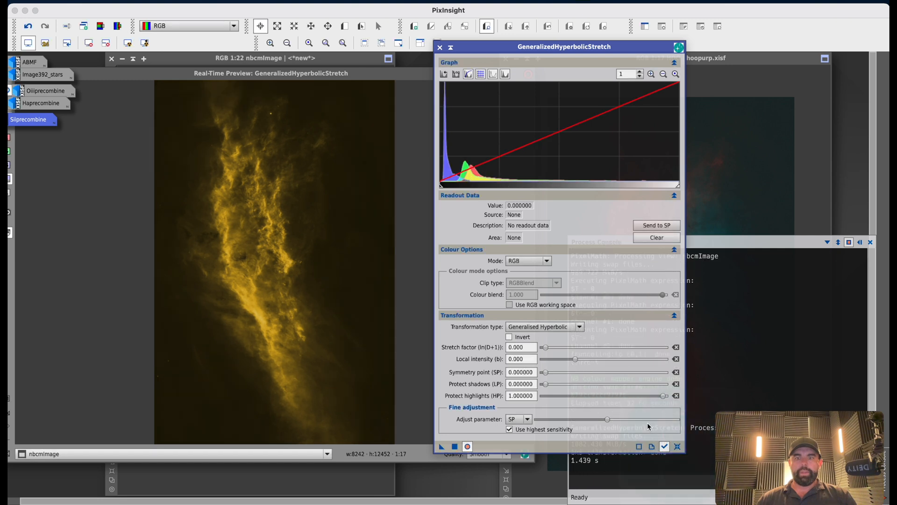
{"action": "left_click", "coordinate": [556, 327]}
{"action": "left_click", "coordinate": [546, 371]}
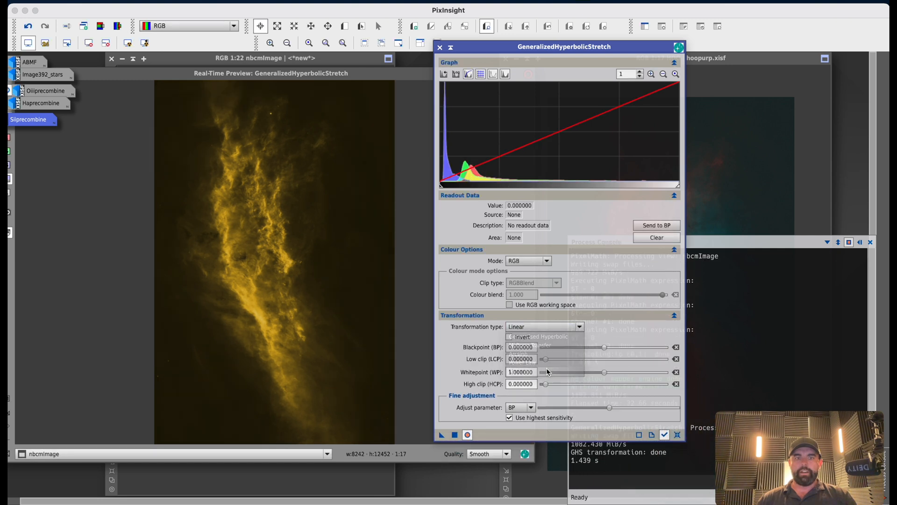
{"action": "mouse_move", "coordinate": [606, 374]}
{"action": "left_mouse_down"}
{"action": "mouse_move", "coordinate": [614, 374]}
{"action": "mouse_move", "coordinate": [603, 346]}
{"action": "mouse_move", "coordinate": [615, 377]}
{"action": "left_mouse_up"}
{"action": "left_click", "coordinate": [458, 435]}
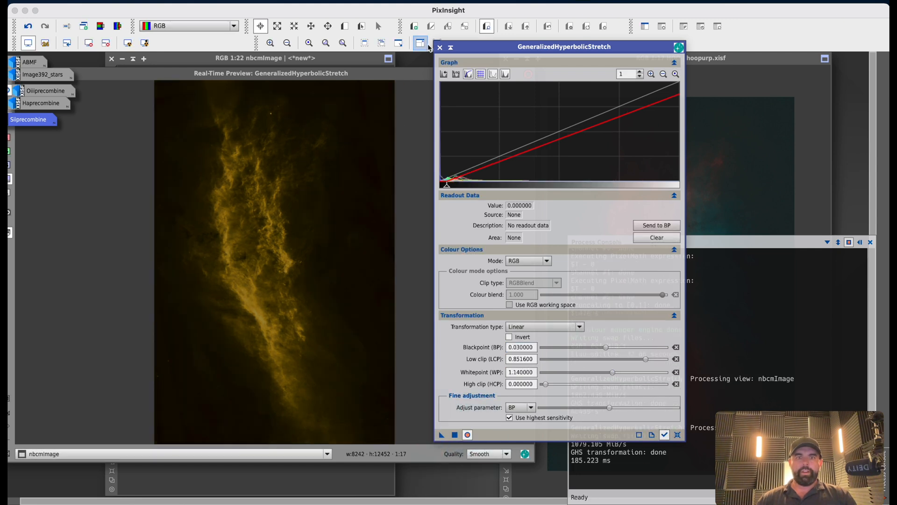
{"action": "left_click", "coordinate": [439, 47]}
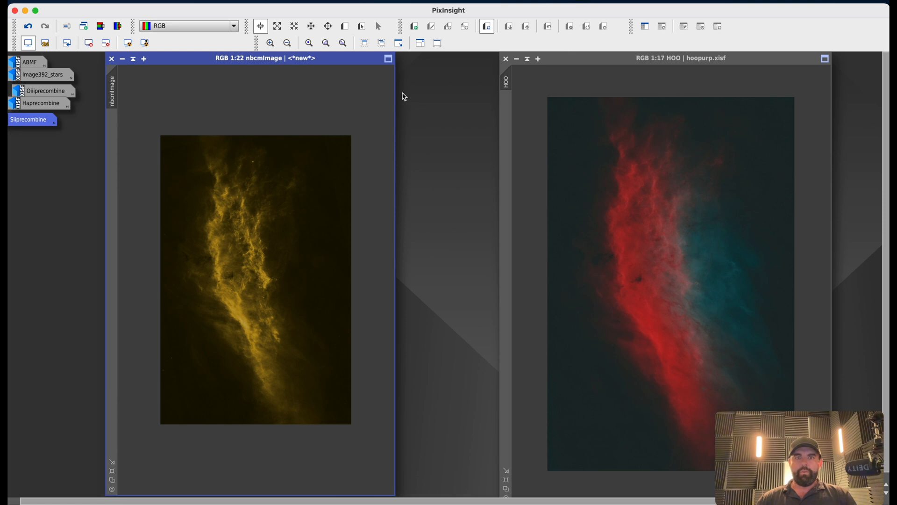
Arrange the nbcmImage window beside the HOO image and compare the two.
{"action": "left_click_drag", "start_coordinate": [392, 92], "coordinate": [462, 94]}
{"action": "left_click_drag", "start_coordinate": [337, 57], "coordinate": [268, 57]}
{"action": "scroll", "coordinate": [260, 145], "scroll_direction": "up", "scroll_amount": 5}
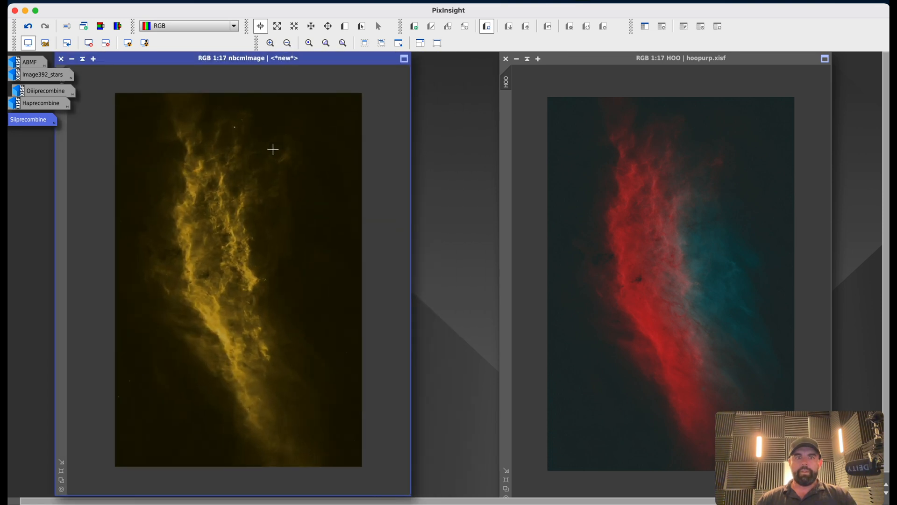
{"action": "scroll", "coordinate": [691, 198], "scroll_direction": "up", "scroll_amount": 1}
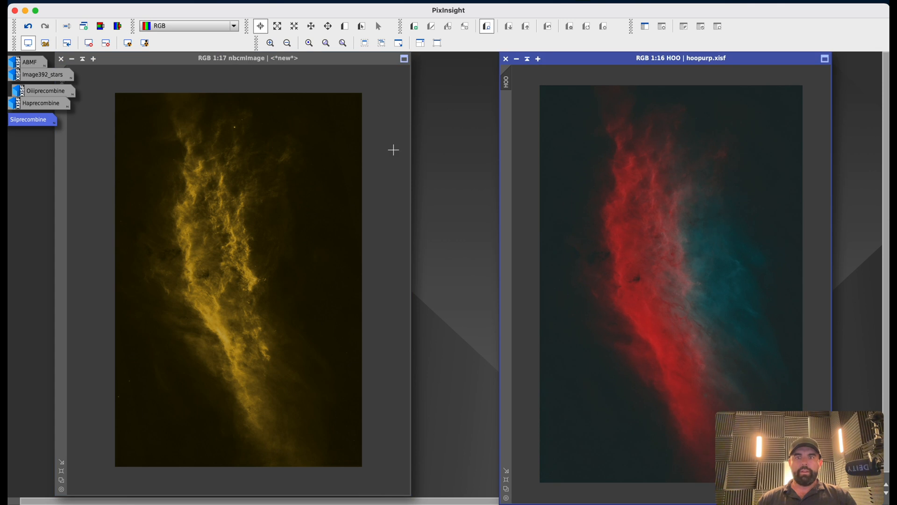
Launch the ImageBlend script from the utility scripts.
{"action": "left_click", "coordinate": [243, 2]}
{"action": "mouse_move", "coordinate": [273, 5]}
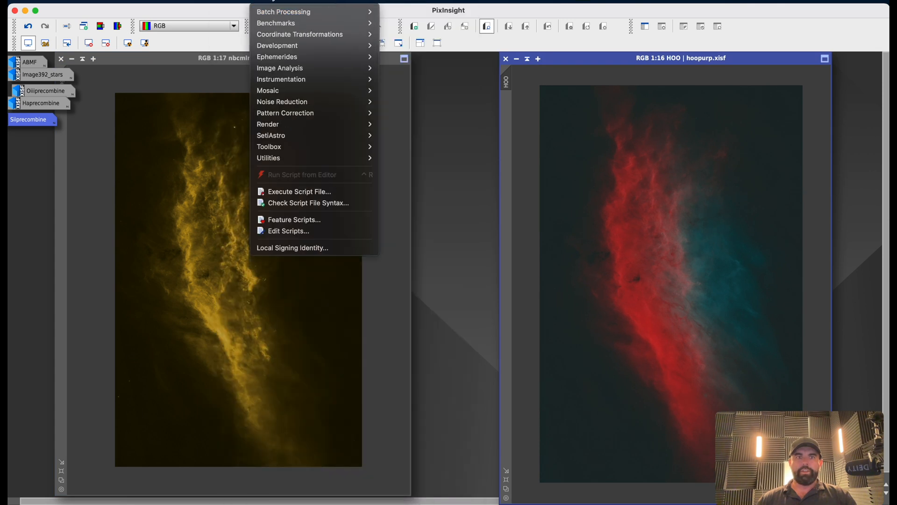
{"action": "mouse_move", "coordinate": [302, 159]}
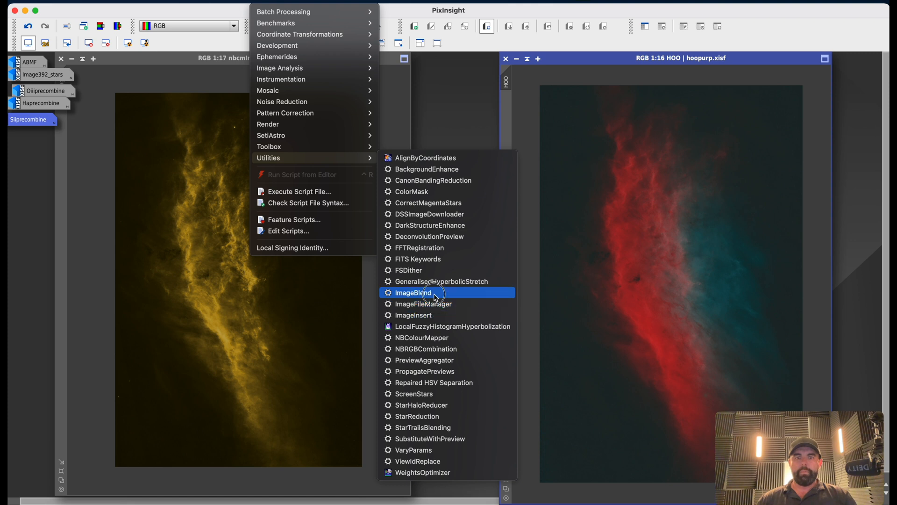
{"action": "left_click", "coordinate": [452, 296]}
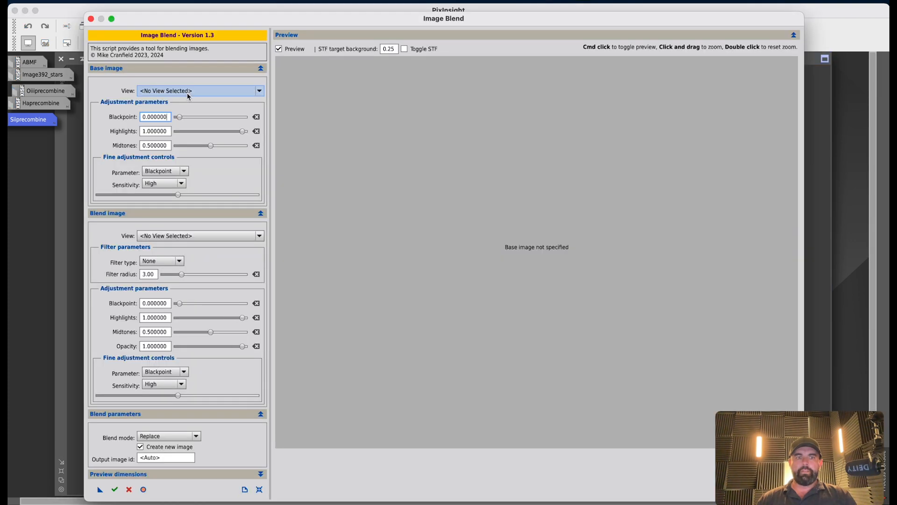
Choose HOO as the base image and nbcmImage as the blend image.
{"action": "left_click", "coordinate": [188, 91]}
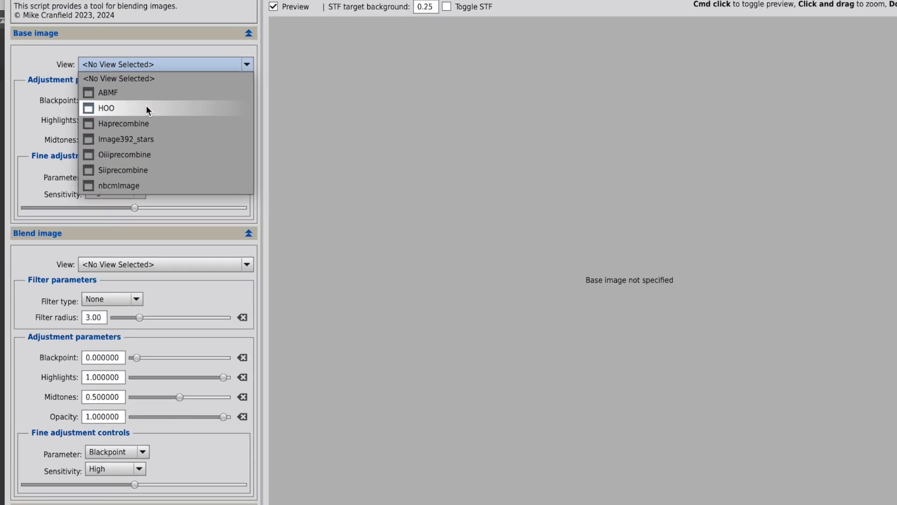
{"action": "left_click", "coordinate": [146, 107]}
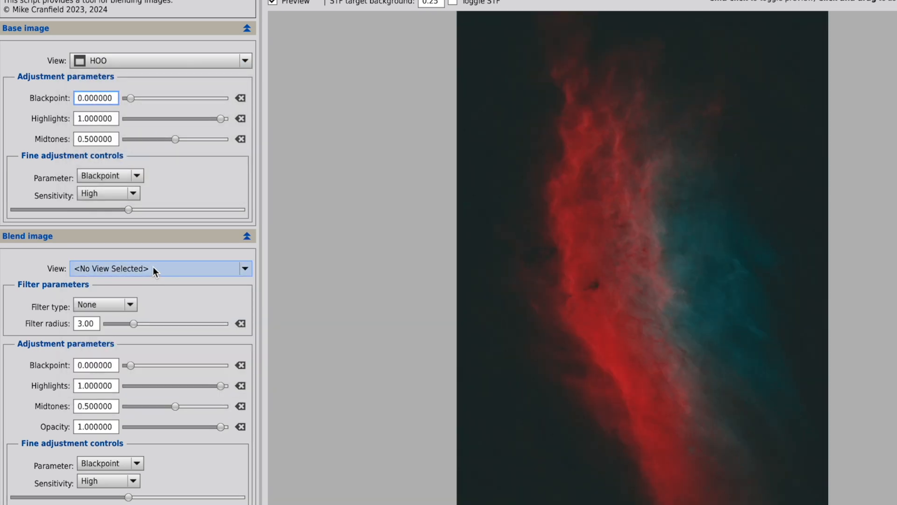
{"action": "left_click", "coordinate": [153, 267]}
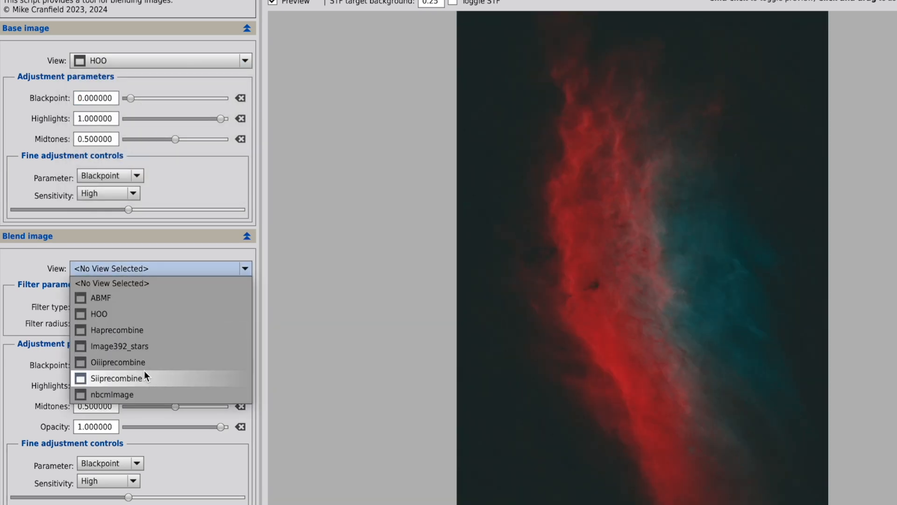
{"action": "left_click", "coordinate": [151, 394]}
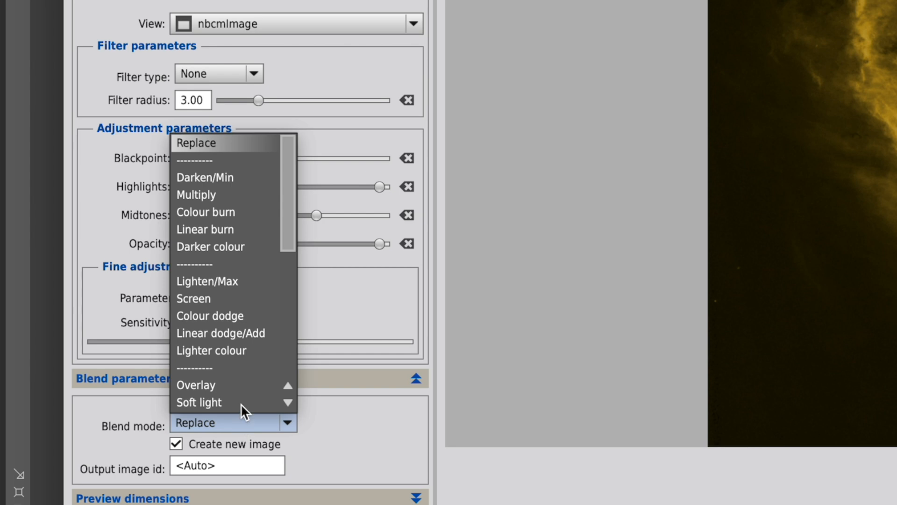
Set the blend mode to Screen.
{"action": "left_click_drag", "start_coordinate": [286, 192], "coordinate": [287, 296]}
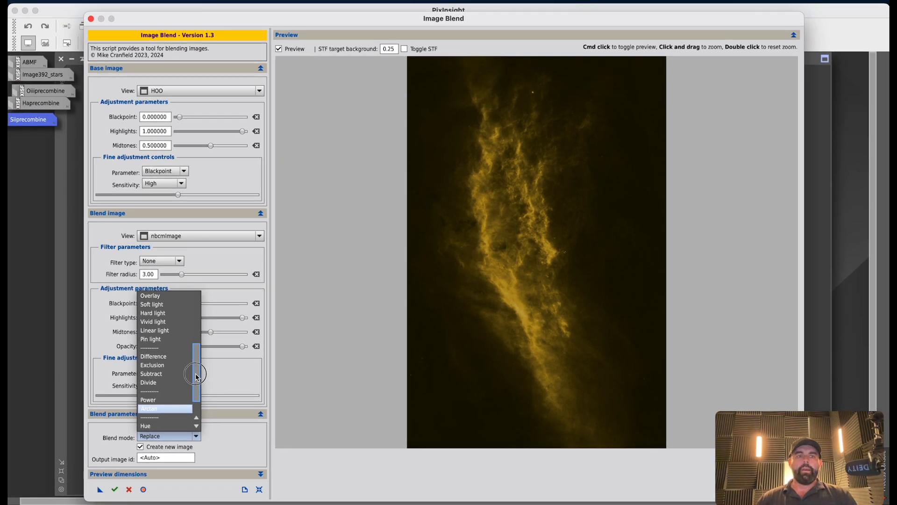
{"action": "left_click_drag", "start_coordinate": [196, 376], "coordinate": [196, 394]}
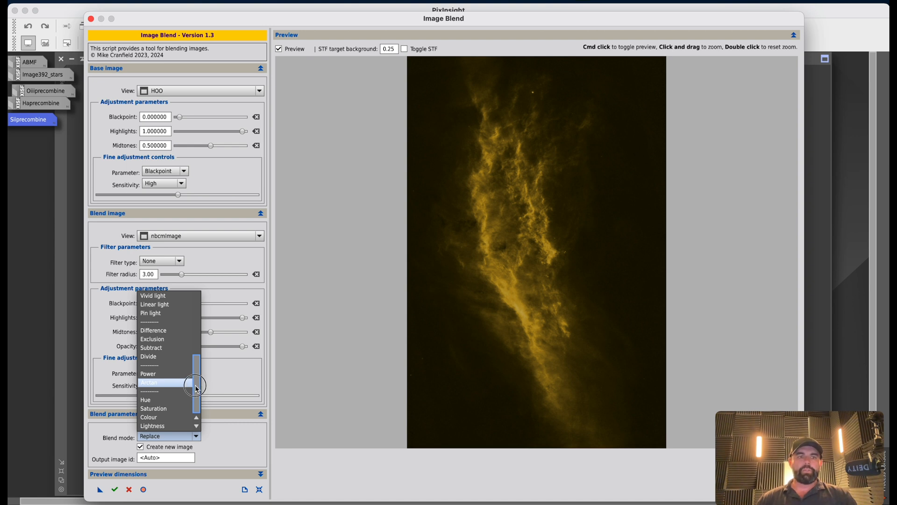
{"action": "left_click_drag", "start_coordinate": [197, 387], "coordinate": [164, 356]}
{"action": "left_click", "coordinate": [163, 356]}
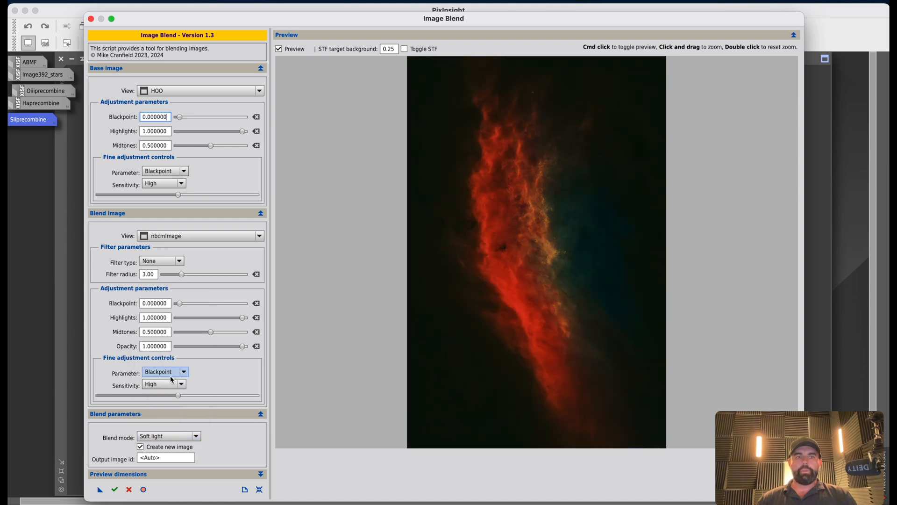
{"action": "left_click", "coordinate": [171, 435]}
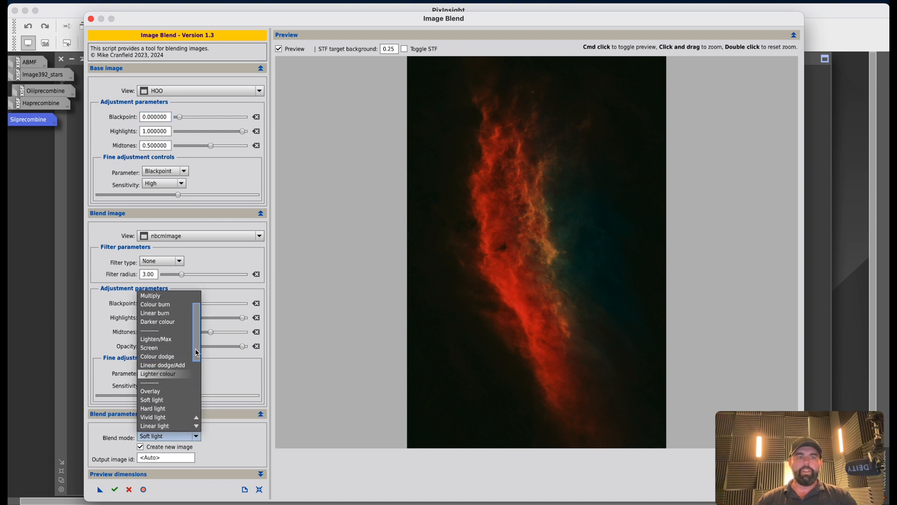
{"action": "left_click", "coordinate": [162, 348]}
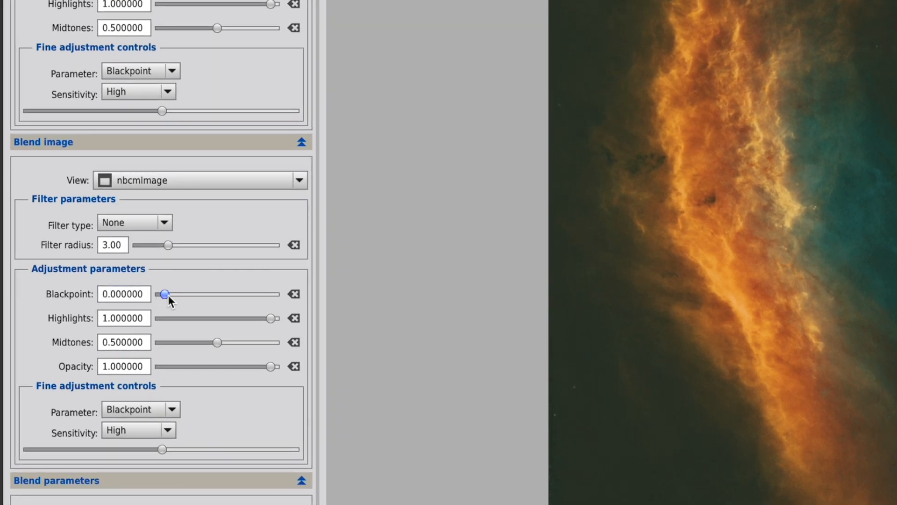
Set the blend image's blackpoint to 0.145.
{"action": "left_click_drag", "start_coordinate": [163, 293], "coordinate": [182, 294]}
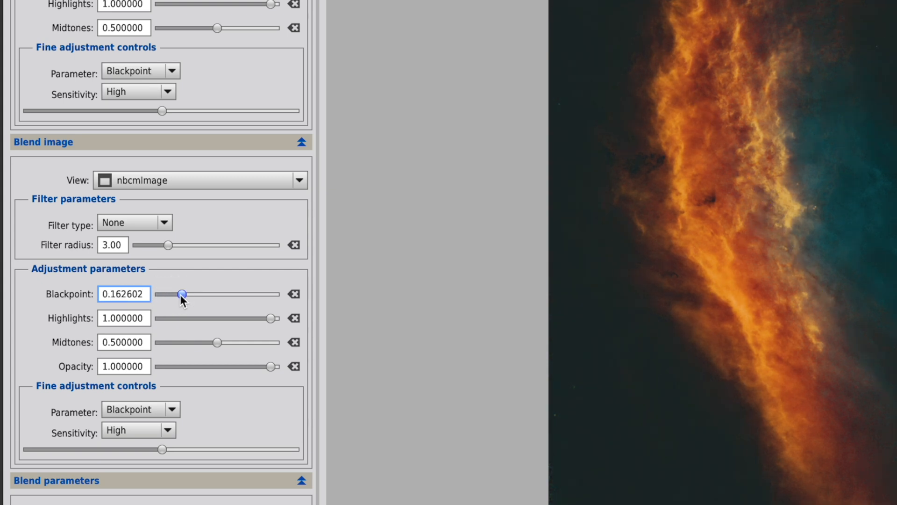
{"action": "left_click_drag", "start_coordinate": [181, 294], "coordinate": [187, 307]}
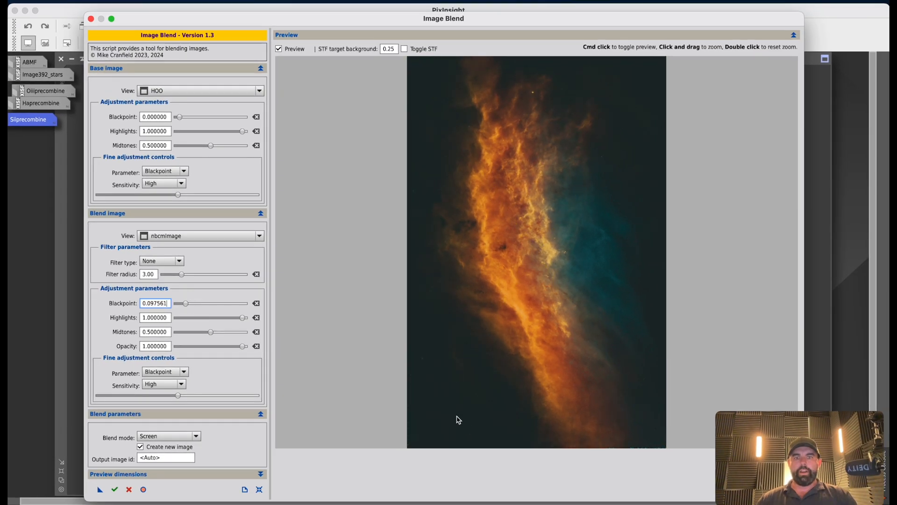
{"action": "left_click_drag", "start_coordinate": [186, 306], "coordinate": [193, 307]}
{"action": "left_click_drag", "start_coordinate": [192, 307], "coordinate": [193, 307]}
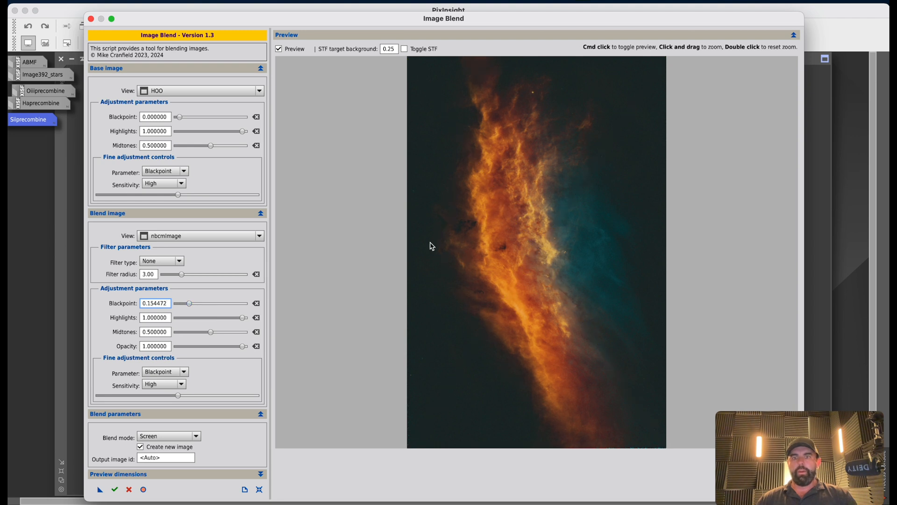
{"action": "left_click_drag", "start_coordinate": [166, 304], "coordinate": [150, 304]}
{"action": "key", "text": "BackSpace"}
{"action": "type", "text": "4"}
{"action": "key", "text": "Return"}
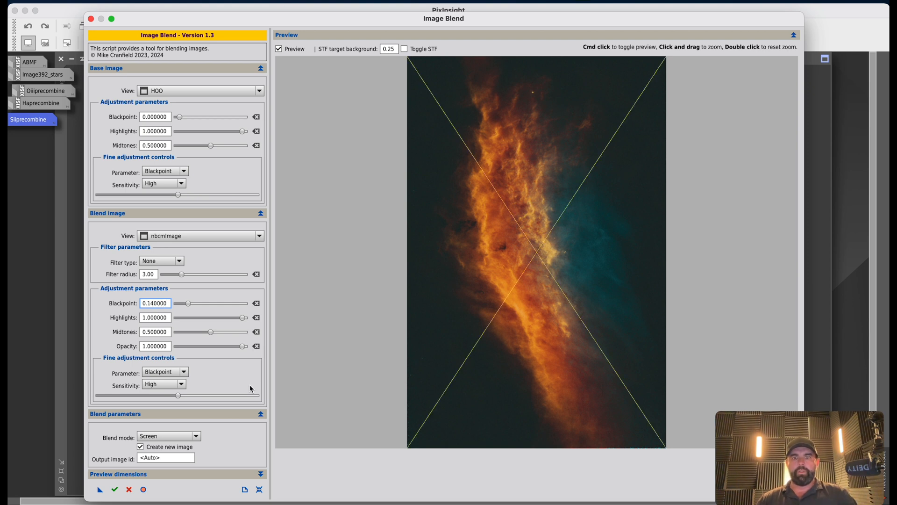
{"action": "left_click_drag", "start_coordinate": [169, 304], "coordinate": [155, 305]}
{"action": "type", "text": "5"}
{"action": "key", "text": "Return"}
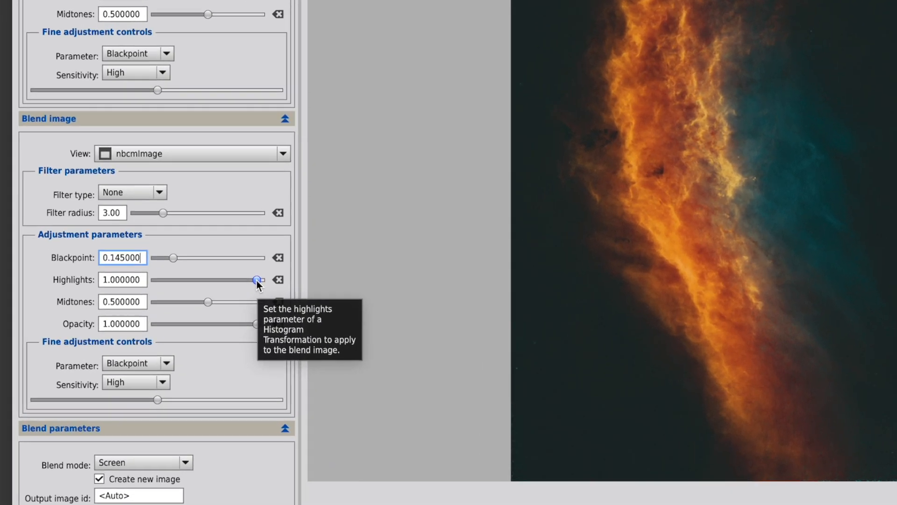
{"action": "left_click_drag", "start_coordinate": [243, 320], "coordinate": [241, 319]}
{"action": "left_click_drag", "start_coordinate": [257, 274], "coordinate": [201, 277]}
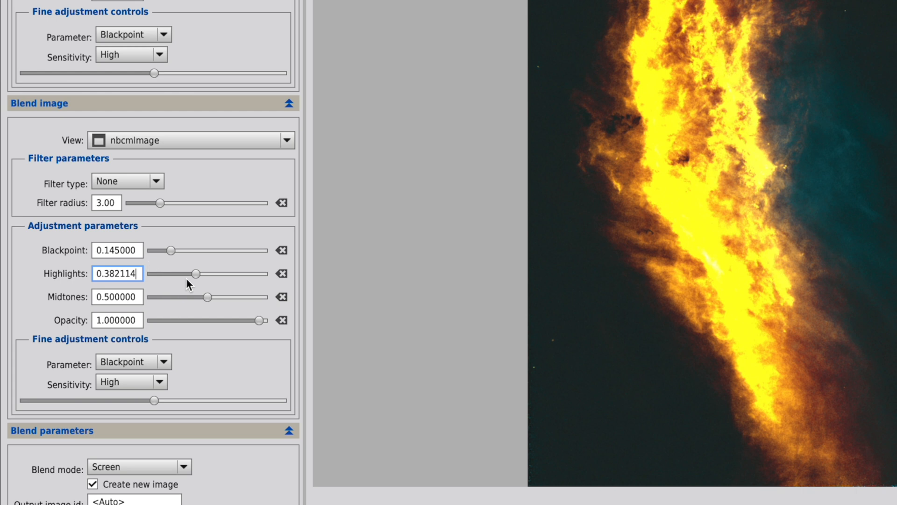
{"action": "key", "text": "ctrl+a"}
{"action": "type", "text": "1"}
{"action": "key", "text": "Return"}
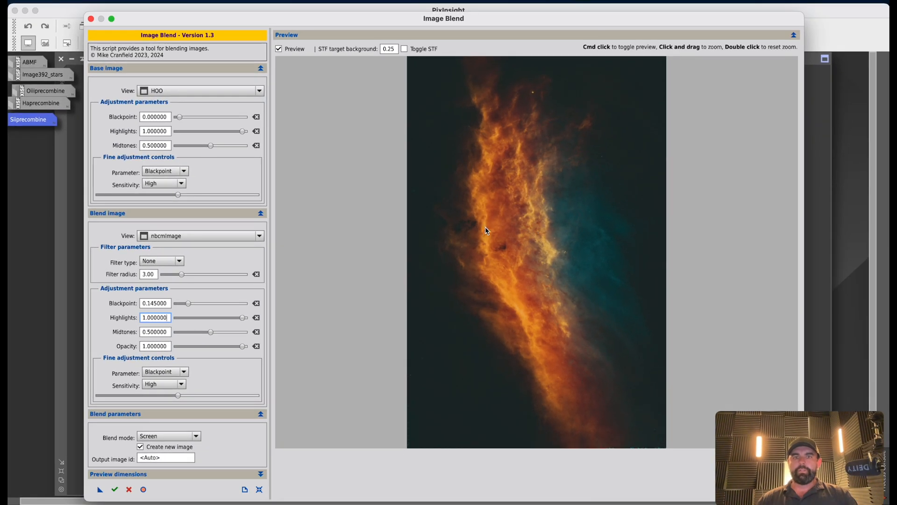
Raise the blend image's midtones to about 0.626 and lower its highlights to about 0.886.
{"action": "left_click", "coordinate": [211, 333]}
{"action": "left_click_drag", "start_coordinate": [211, 335], "coordinate": [217, 333]}
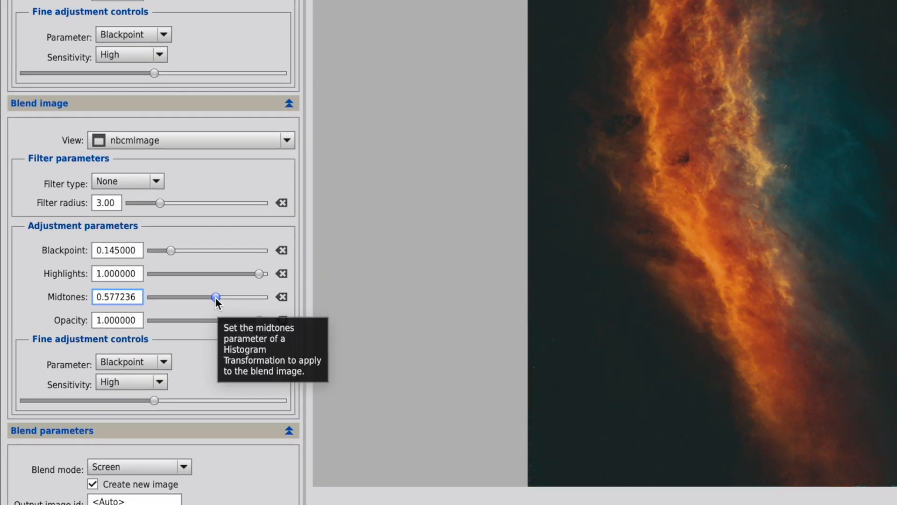
{"action": "mouse_move", "coordinate": [215, 297]}
{"action": "left_mouse_down"}
{"action": "mouse_move", "coordinate": [196, 298]}
{"action": "mouse_move", "coordinate": [218, 298]}
{"action": "left_mouse_up"}
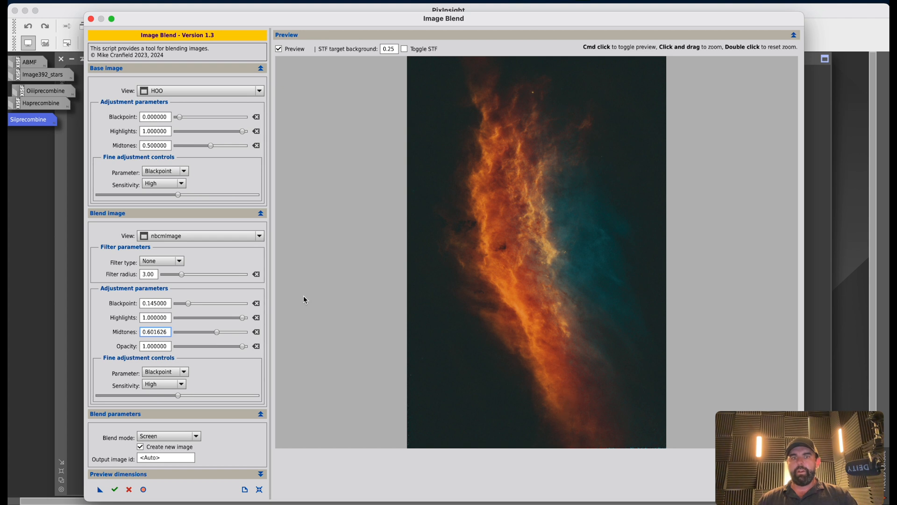
{"action": "left_click_drag", "start_coordinate": [215, 331], "coordinate": [237, 319]}
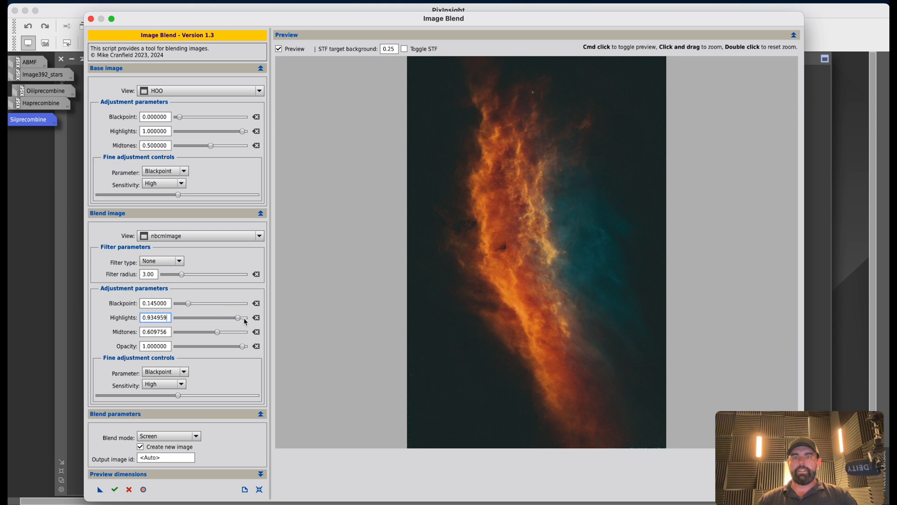
{"action": "left_click_drag", "start_coordinate": [239, 321], "coordinate": [228, 323]}
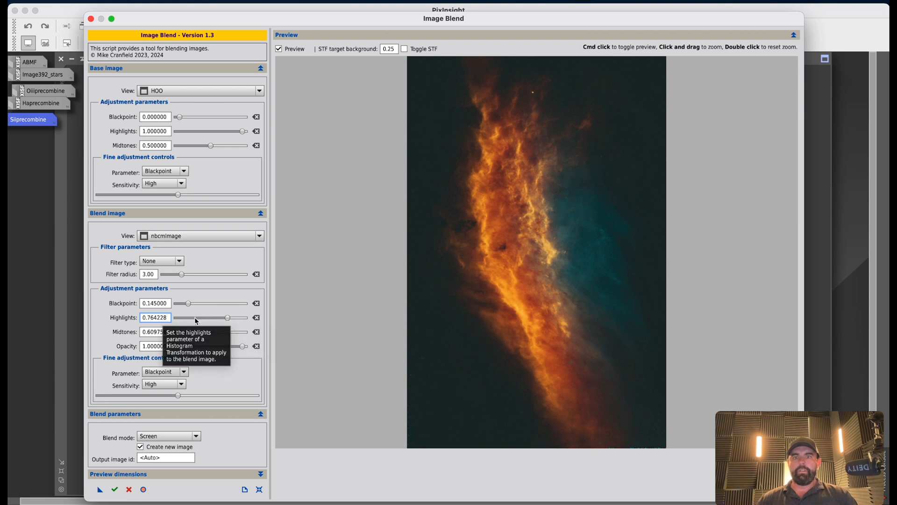
{"action": "left_click_drag", "start_coordinate": [228, 319], "coordinate": [238, 321]}
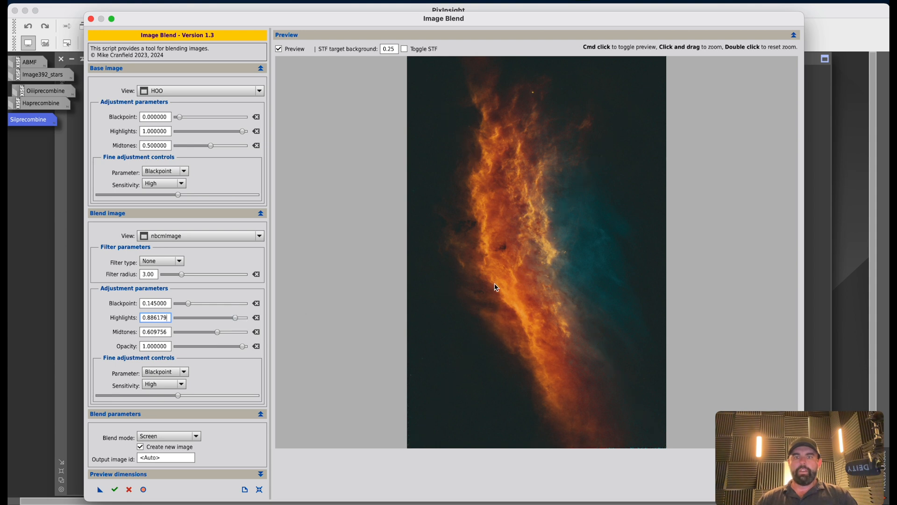
{"action": "left_click_drag", "start_coordinate": [218, 332], "coordinate": [219, 332]}
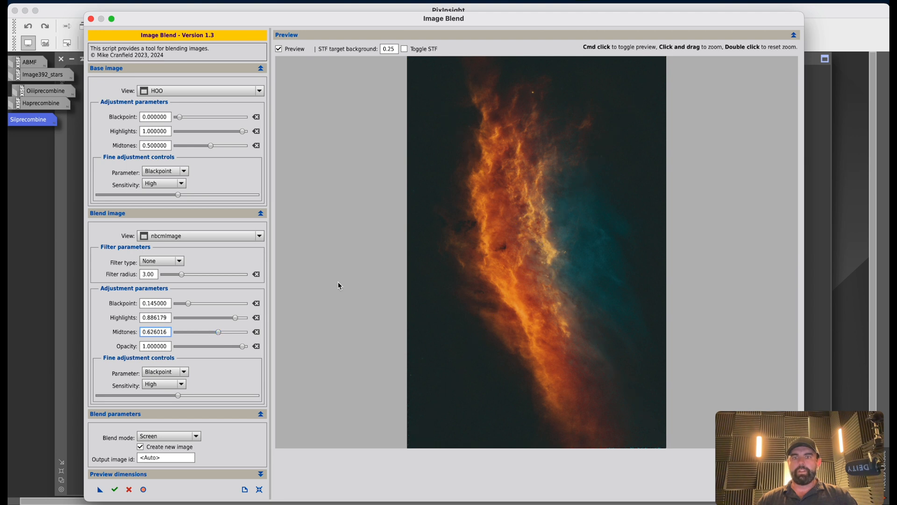
Name the output image CA and execute the blend.
{"action": "left_click", "coordinate": [159, 459]}
{"action": "type", "text": "CA"}
{"action": "left_click", "coordinate": [116, 489]}
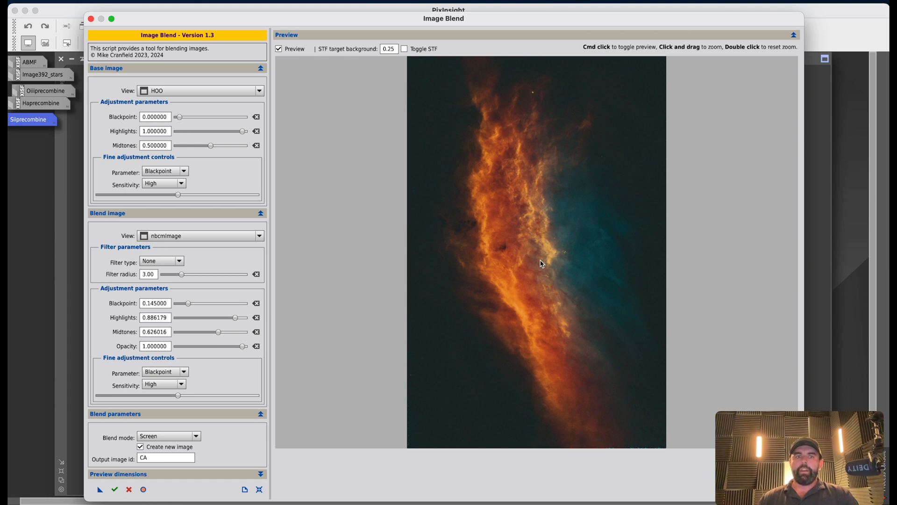
Minimise the nbcmImage and HOO windows, leaving the CA image on screen.
{"action": "left_click_drag", "start_coordinate": [90, 21], "coordinate": [177, 170]}
{"action": "left_click", "coordinate": [177, 166]}
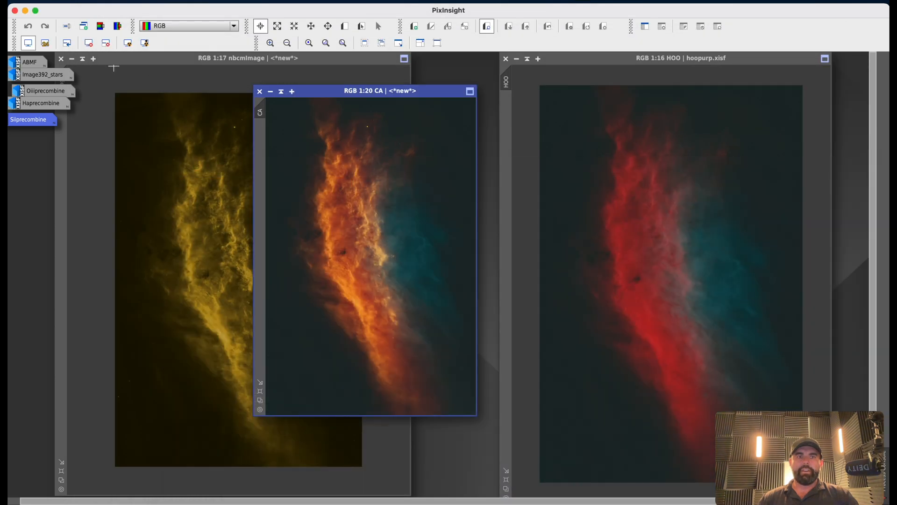
{"action": "left_click", "coordinate": [71, 59]}
{"action": "left_click_drag", "start_coordinate": [259, 272], "coordinate": [33, 137]}
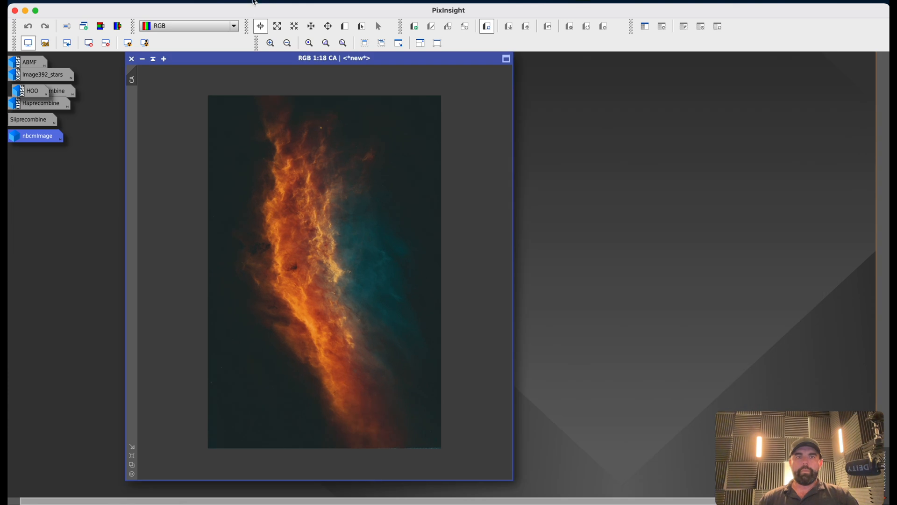
Open the SelectiveColorCorrection script for the CA image.
{"action": "left_click", "coordinate": [249, 0]}
{"action": "mouse_move", "coordinate": [262, 0]}
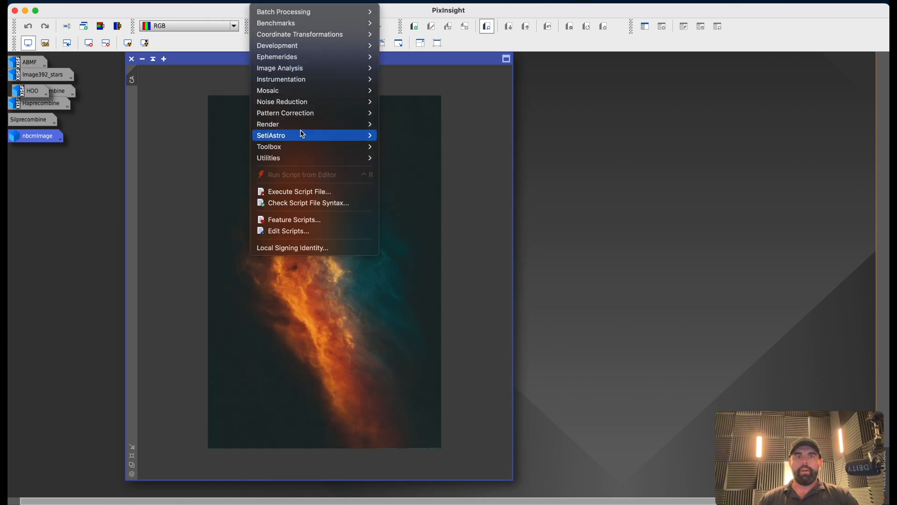
{"action": "mouse_move", "coordinate": [308, 149]}
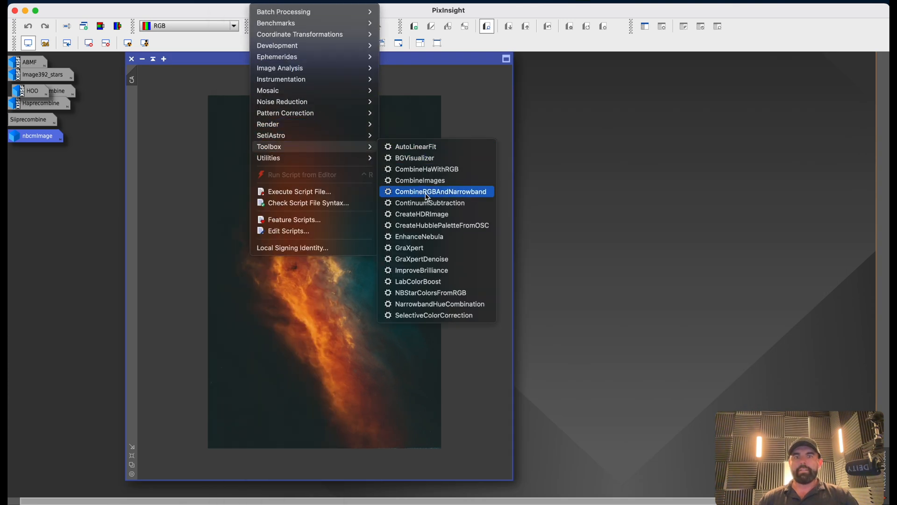
{"action": "left_click", "coordinate": [450, 320]}
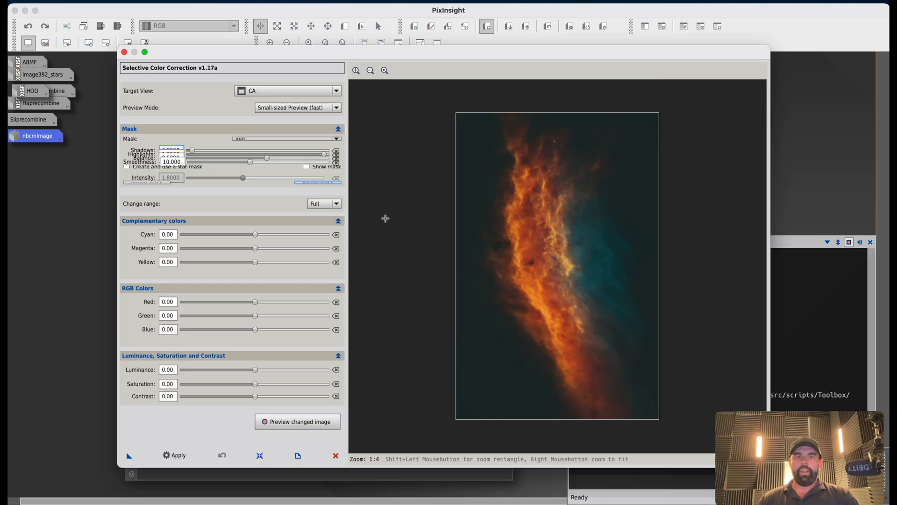
{"action": "left_click_drag", "start_coordinate": [117, 465], "coordinate": [67, 486]}
{"action": "left_click_drag", "start_coordinate": [248, 51], "coordinate": [267, 12]}
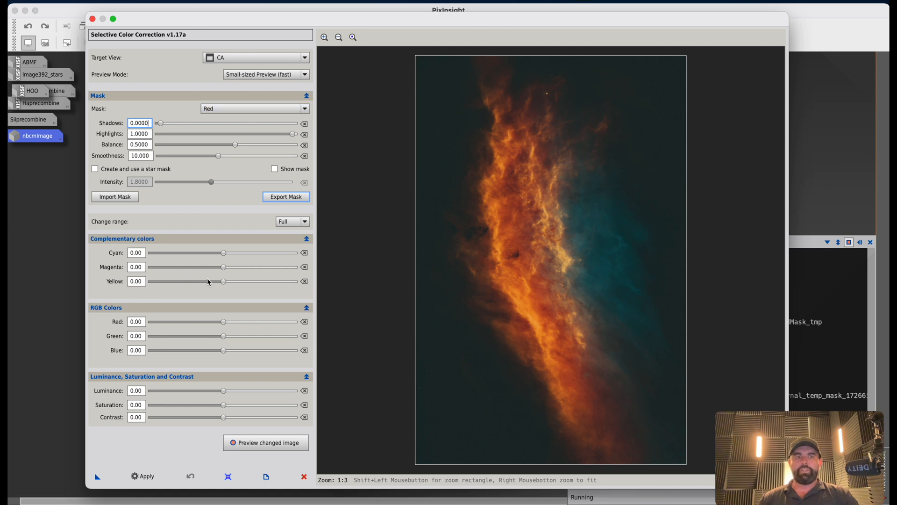
Set the Red colour adjustment to 10.0 with the Red mask and turn on Show mask.
{"action": "left_click_drag", "start_coordinate": [225, 325], "coordinate": [230, 326]}
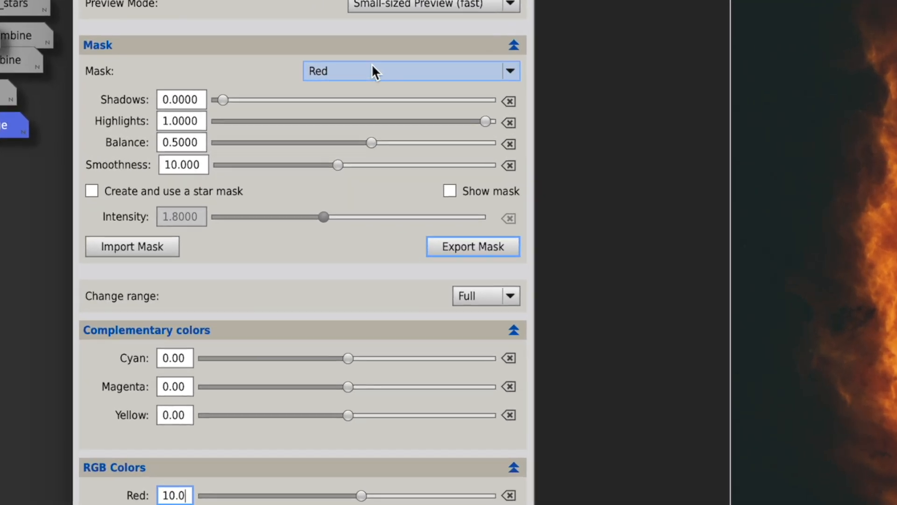
{"action": "left_click", "coordinate": [317, 81]}
{"action": "left_click", "coordinate": [316, 81]}
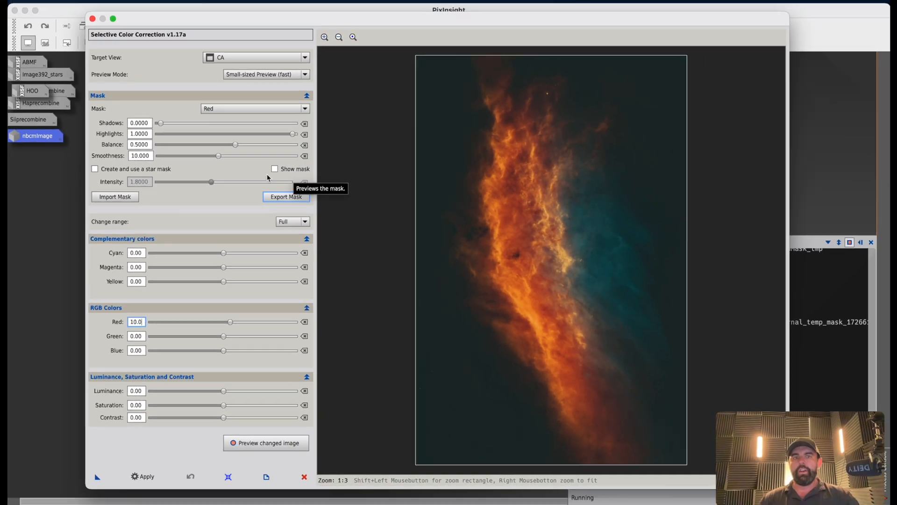
{"action": "left_click", "coordinate": [275, 170]}
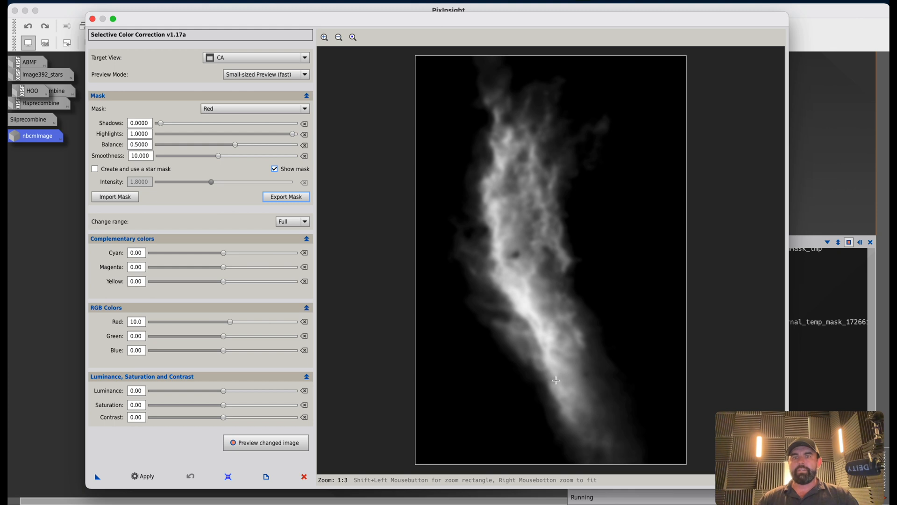
Turn off Show mask and, for the Red mask, set Cyan to -10, Green to -10, Luminance to 6 and Yellow to -6.
{"action": "left_click", "coordinate": [274, 169]}
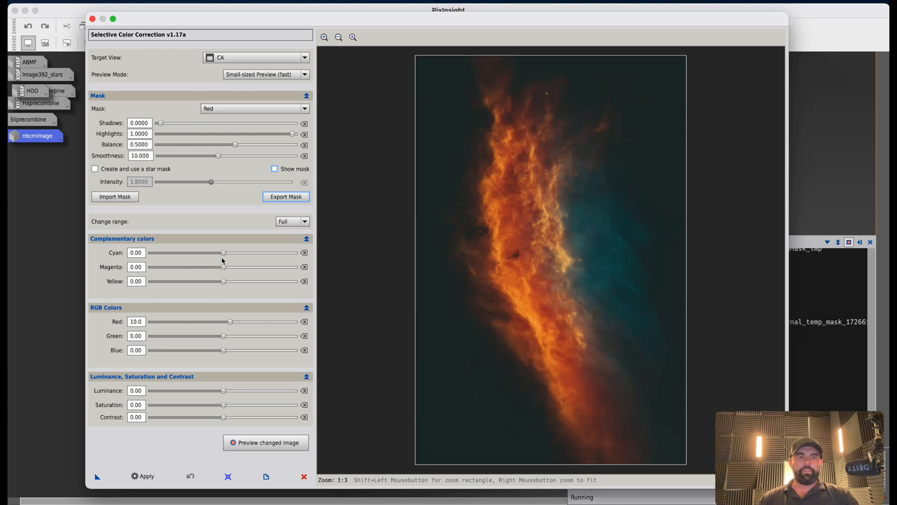
{"action": "left_click_drag", "start_coordinate": [224, 254], "coordinate": [216, 257]}
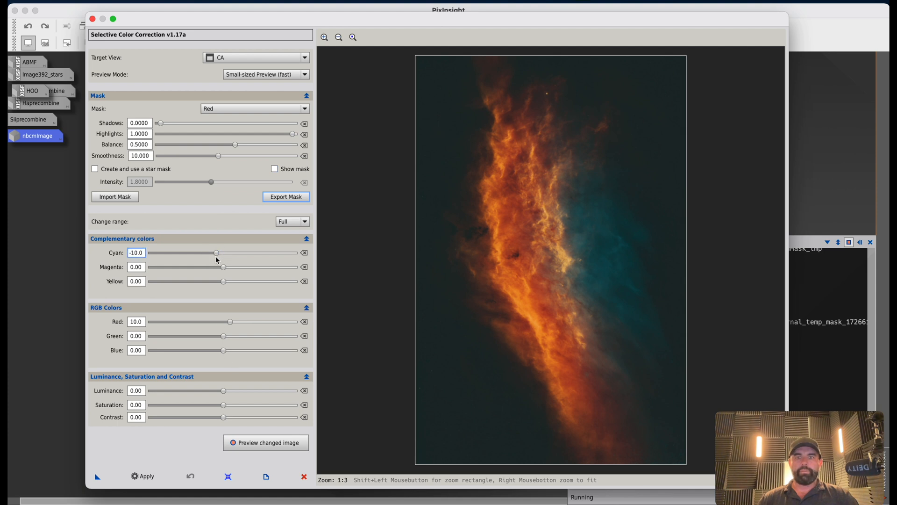
{"action": "left_click", "coordinate": [224, 268]}
{"action": "left_click_drag", "start_coordinate": [224, 337], "coordinate": [217, 336]}
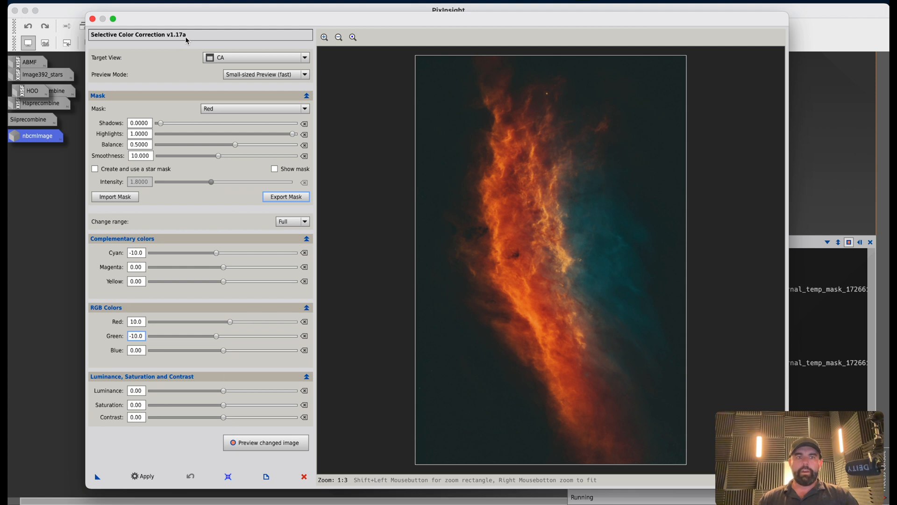
{"action": "left_click_drag", "start_coordinate": [223, 391], "coordinate": [228, 391]}
{"action": "left_click_drag", "start_coordinate": [223, 281], "coordinate": [219, 283]}
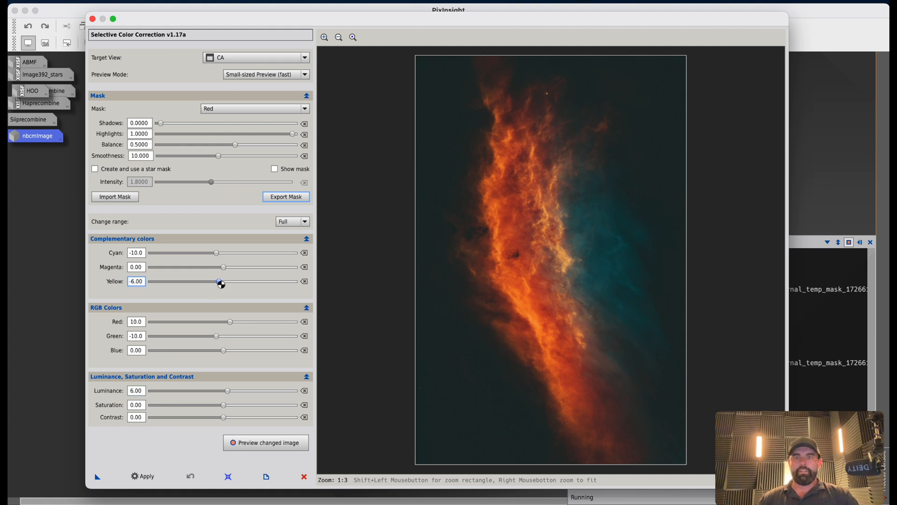
Apply the Red-mask selective colour correction to the CA image.
{"action": "left_click_drag", "start_coordinate": [208, 19], "coordinate": [335, 10]}
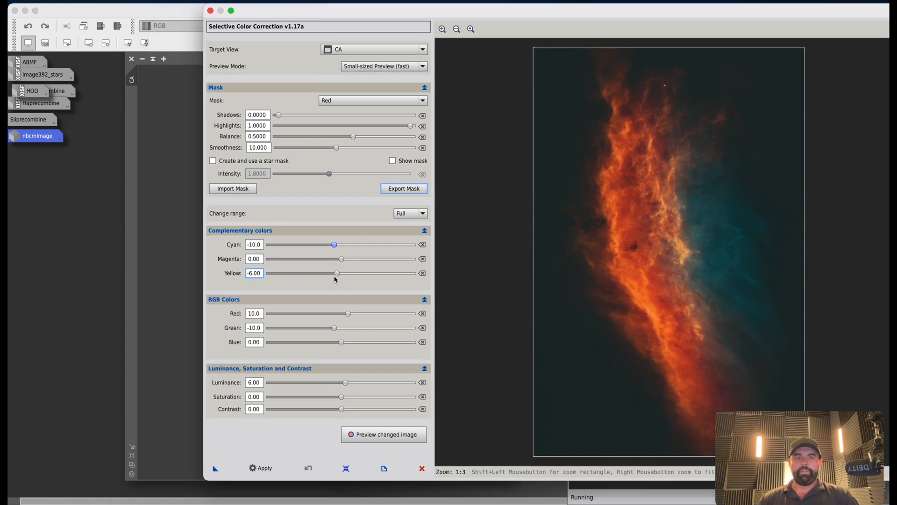
{"action": "left_click", "coordinate": [260, 469]}
{"action": "left_click_drag", "start_coordinate": [372, 10], "coordinate": [545, 20]}
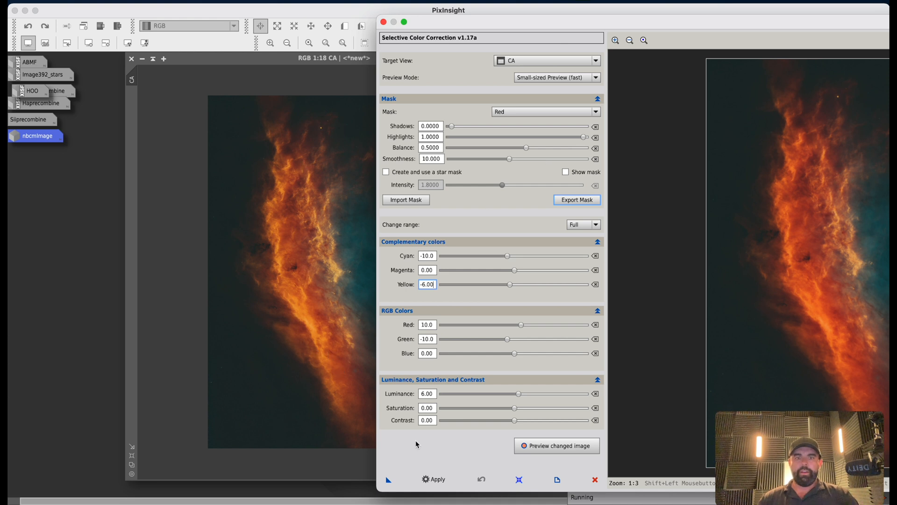
{"action": "left_click", "coordinate": [437, 479]}
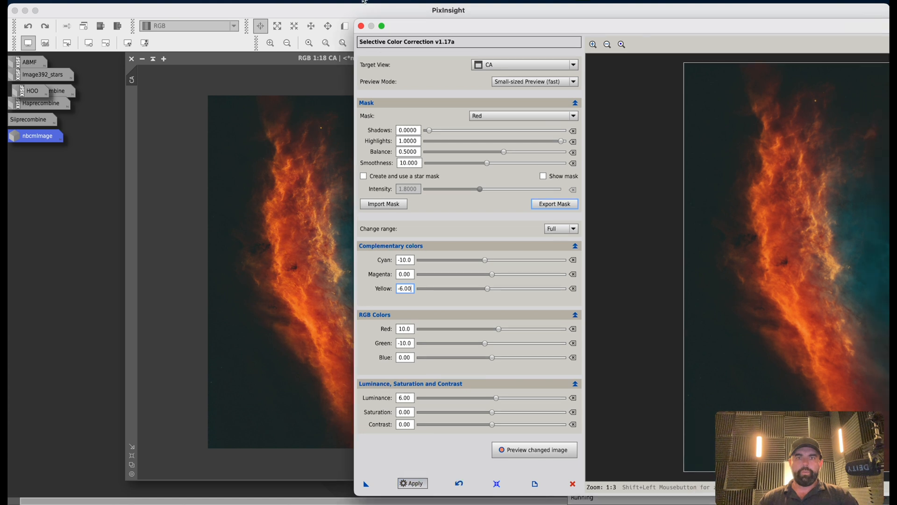
Switch the mask to Blue and set Cyan to 10, Blue to 10 and Green to -6.
{"action": "left_click_drag", "start_coordinate": [490, 17], "coordinate": [176, 23]}
{"action": "left_click", "coordinate": [253, 120]}
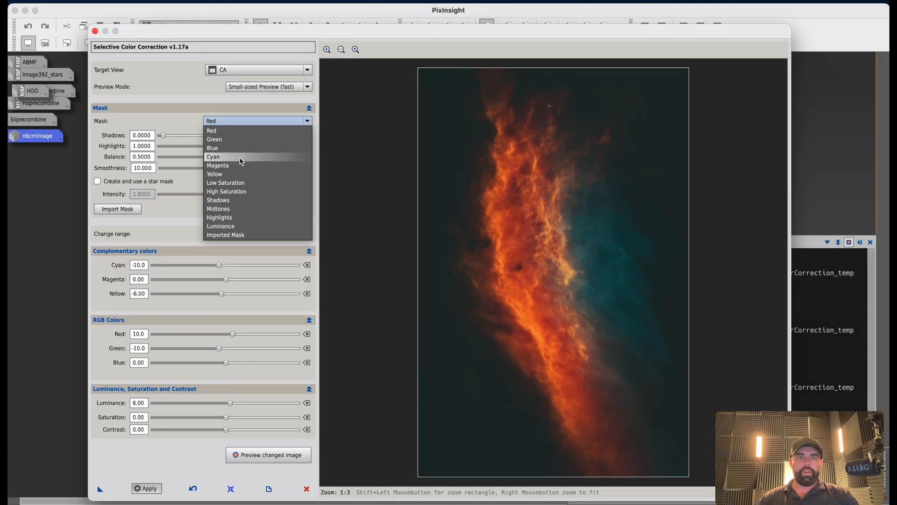
{"action": "left_click", "coordinate": [240, 149]}
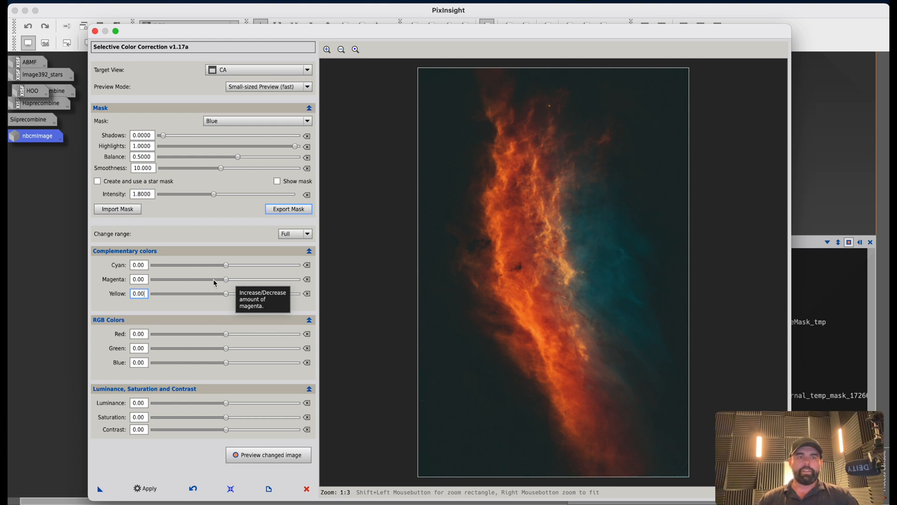
{"action": "left_click_drag", "start_coordinate": [228, 268], "coordinate": [233, 273]}
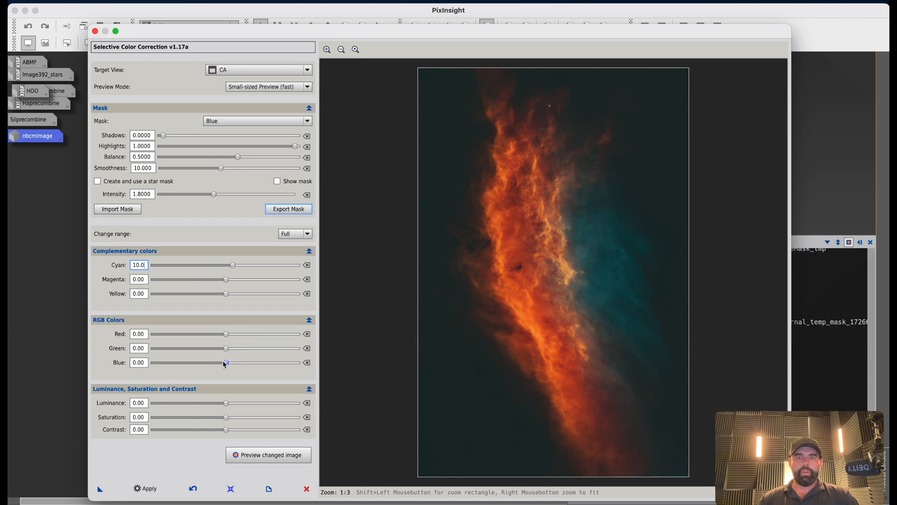
{"action": "left_click_drag", "start_coordinate": [225, 365], "coordinate": [232, 363]}
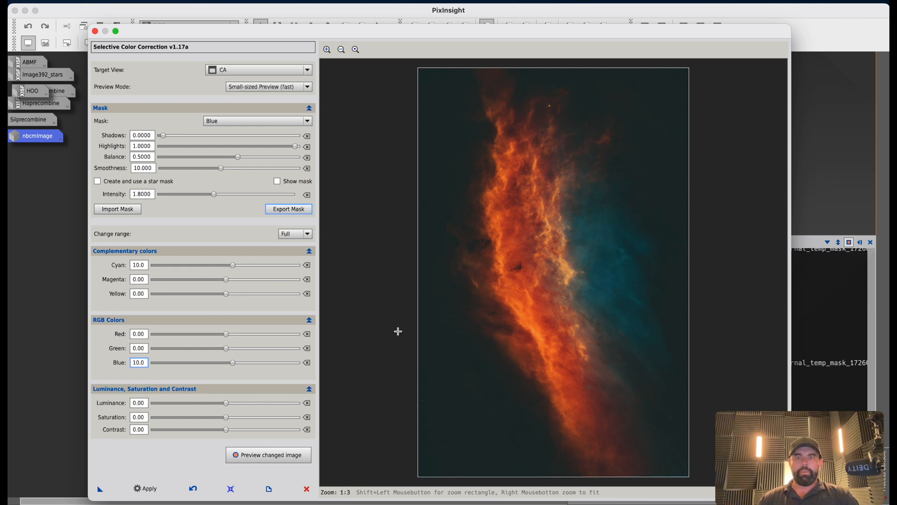
{"action": "left_click_drag", "start_coordinate": [231, 353], "coordinate": [223, 353]}
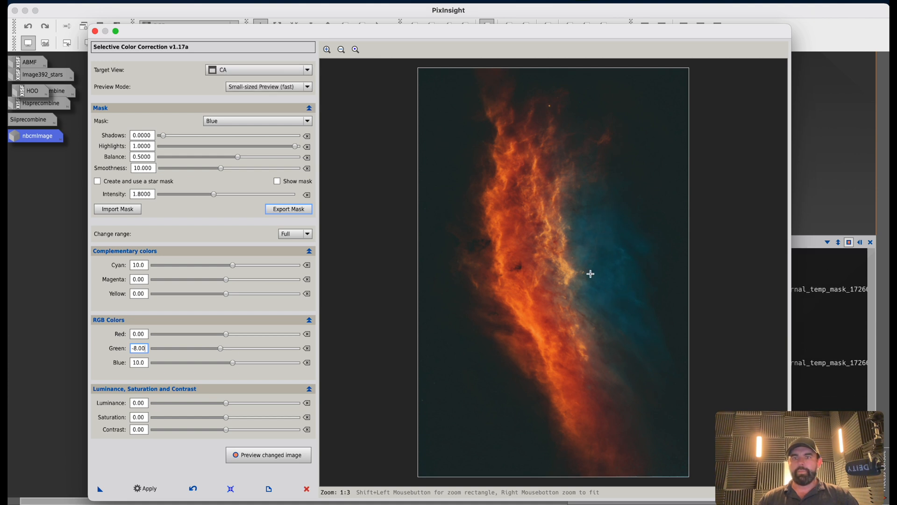
{"action": "left_click_drag", "start_coordinate": [219, 349], "coordinate": [222, 351]}
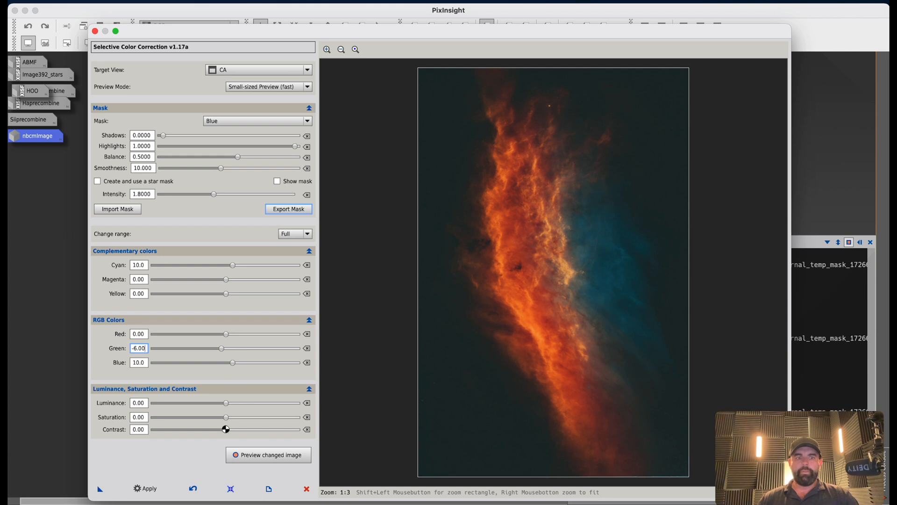
Set Luminance to 6 and Saturation to 4, then apply the Blue-mask correction to CA.
{"action": "left_click_drag", "start_coordinate": [226, 402], "coordinate": [232, 405]}
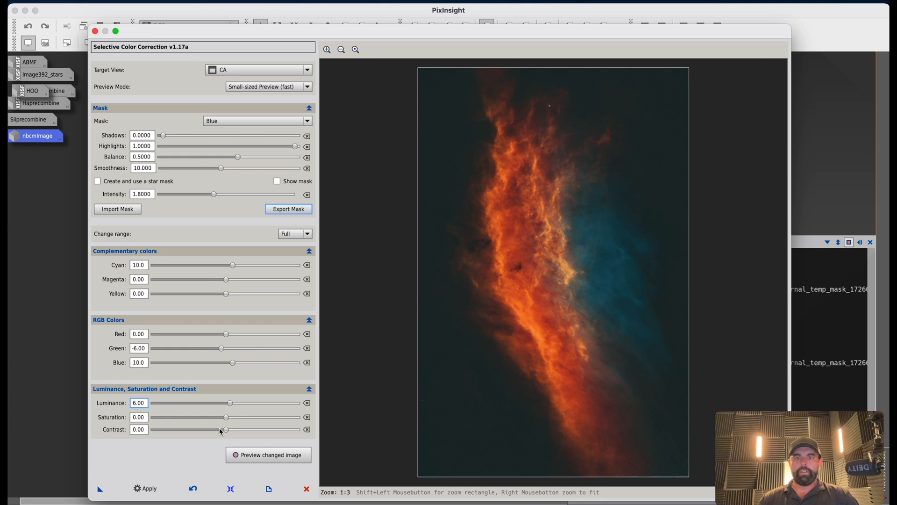
{"action": "left_click_drag", "start_coordinate": [225, 417], "coordinate": [228, 417]}
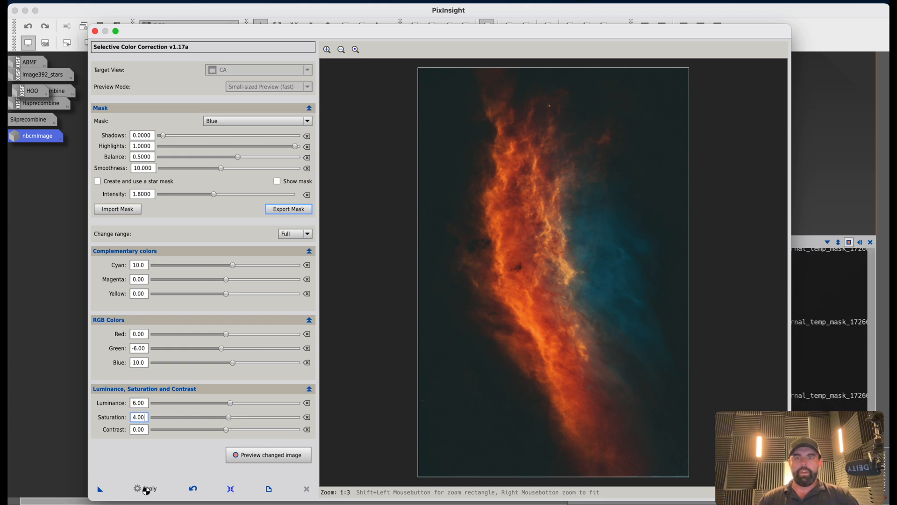
{"action": "left_click", "coordinate": [146, 489]}
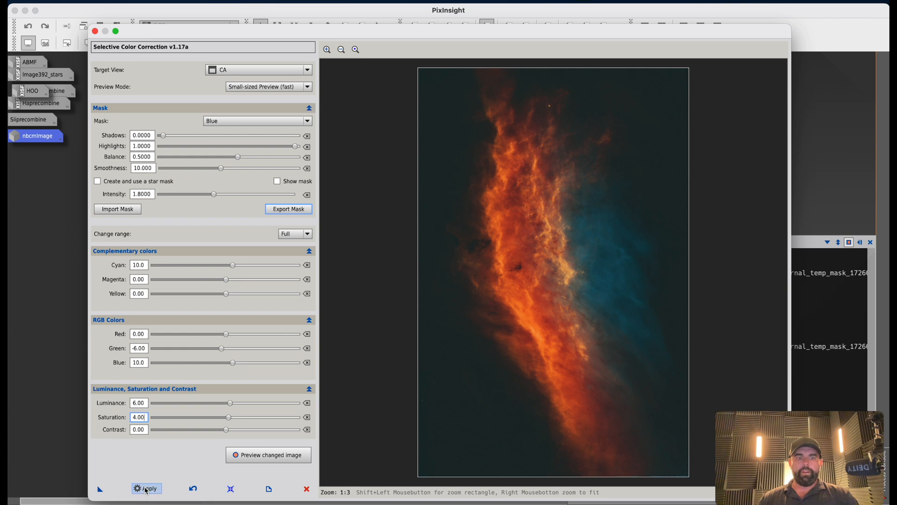
Switch the mask to Yellow and set Green to 12, Yellow to 10 and Magenta to -8.
{"action": "mouse_move", "coordinate": [178, 40]}
{"action": "left_mouse_down"}
{"action": "mouse_move", "coordinate": [512, 55]}
{"action": "mouse_move", "coordinate": [185, 41]}
{"action": "left_mouse_up"}
{"action": "left_click", "coordinate": [233, 123]}
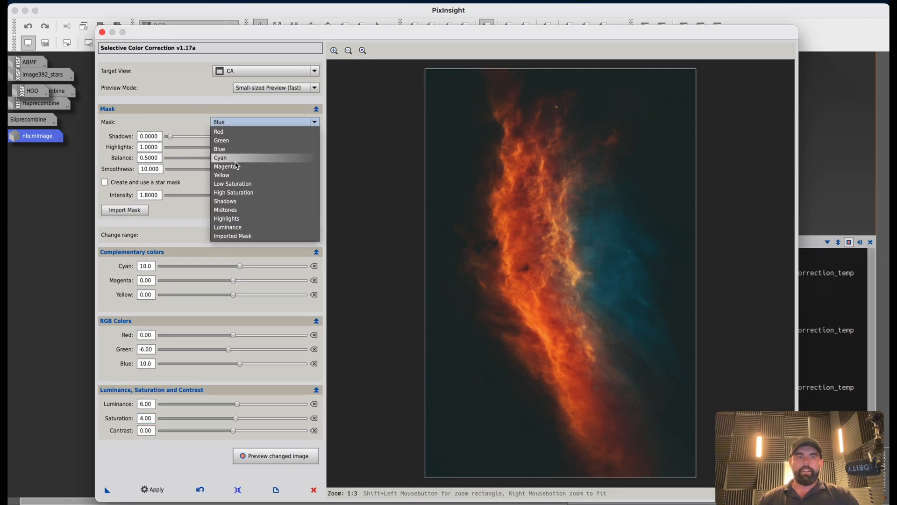
{"action": "left_click", "coordinate": [236, 178]}
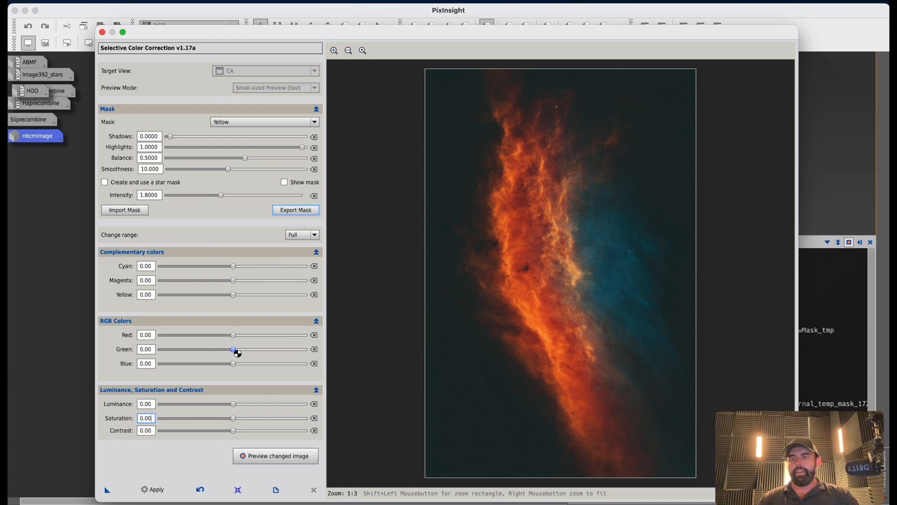
{"action": "left_click_drag", "start_coordinate": [238, 353], "coordinate": [241, 354]}
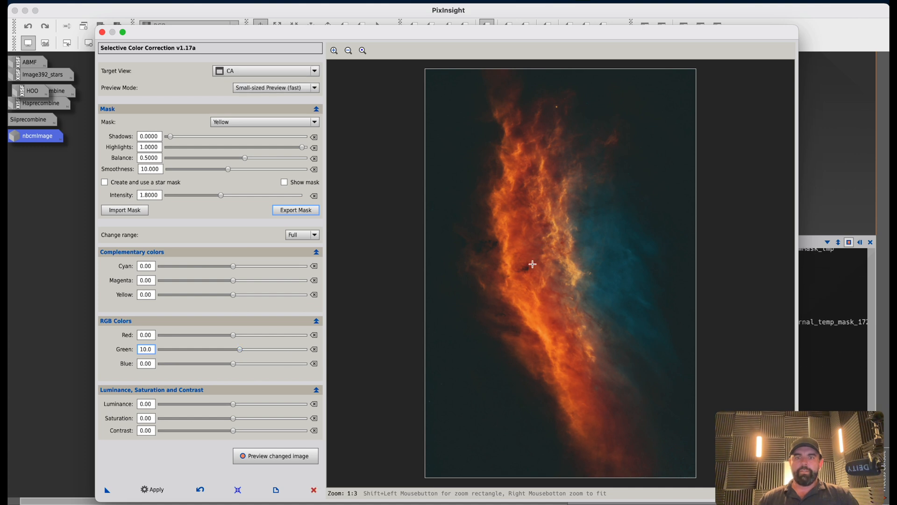
{"action": "left_click_drag", "start_coordinate": [240, 351], "coordinate": [242, 351]}
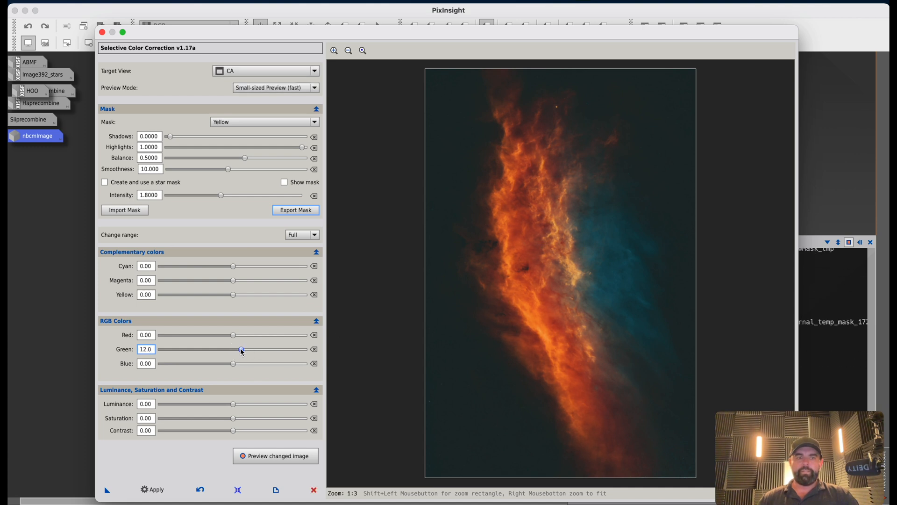
{"action": "left_click", "coordinate": [232, 294]}
{"action": "left_click_drag", "start_coordinate": [232, 295], "coordinate": [241, 296]}
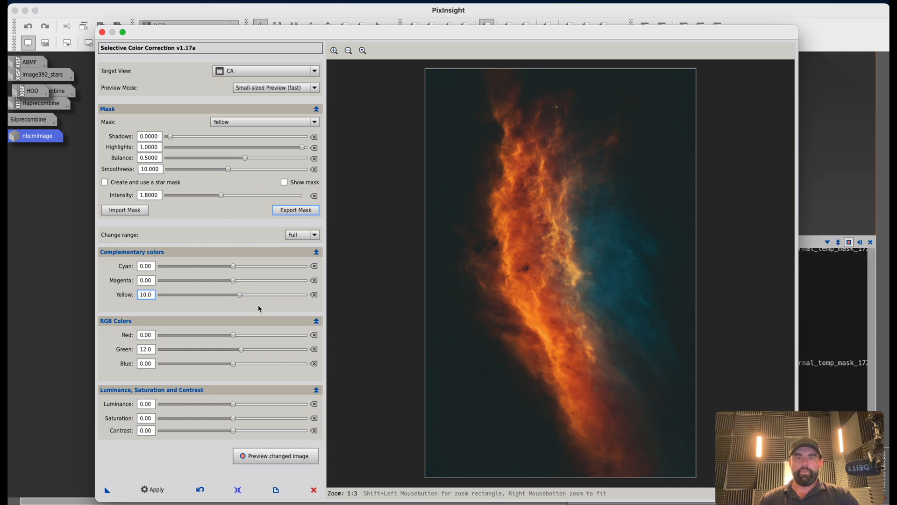
{"action": "left_click_drag", "start_coordinate": [232, 281], "coordinate": [232, 286]}
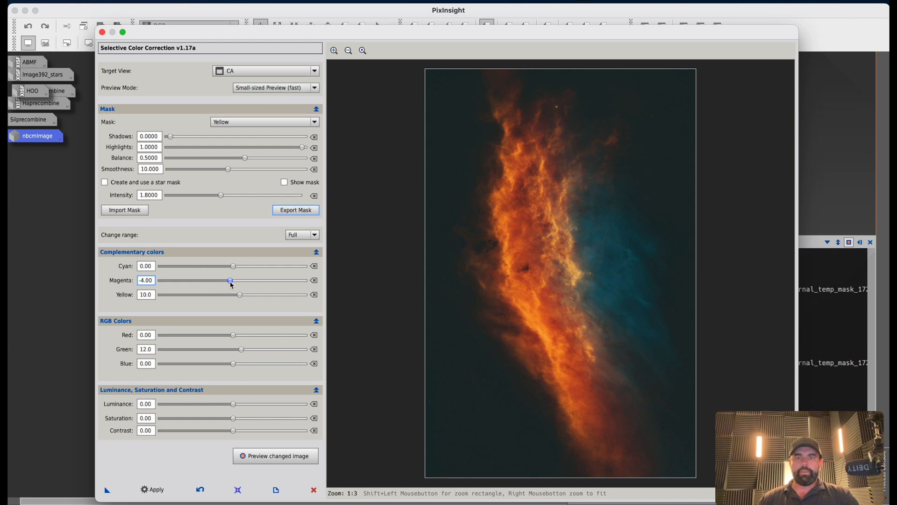
{"action": "left_click_drag", "start_coordinate": [234, 285], "coordinate": [230, 282]}
Inspect the corrected preview at 1:1 across the nebula's orange and blue regions.
{"action": "left_click", "coordinate": [335, 50]}
{"action": "left_click", "coordinate": [335, 50]}
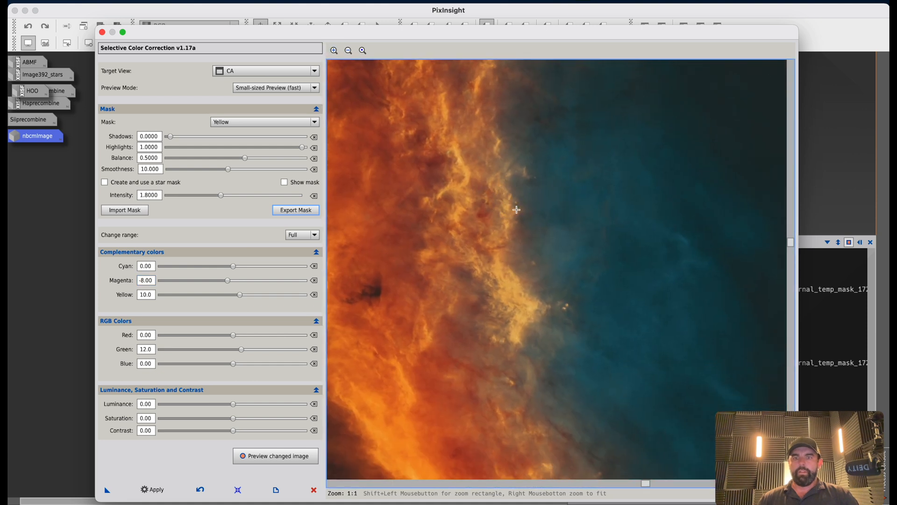
{"action": "left_click_drag", "start_coordinate": [516, 303], "coordinate": [635, 309]}
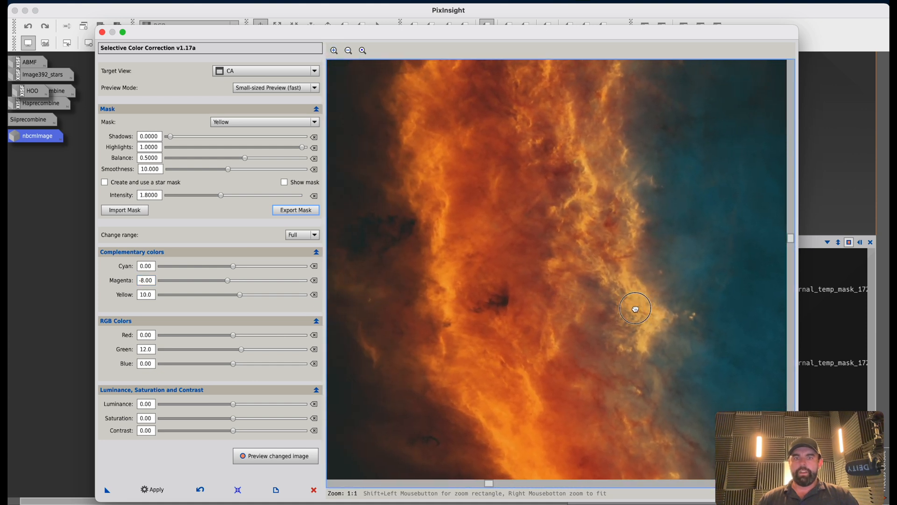
{"action": "scroll", "coordinate": [536, 333], "scroll_direction": "down", "scroll_amount": 3}
{"action": "scroll", "coordinate": [426, 250], "scroll_direction": "up", "scroll_amount": 7}
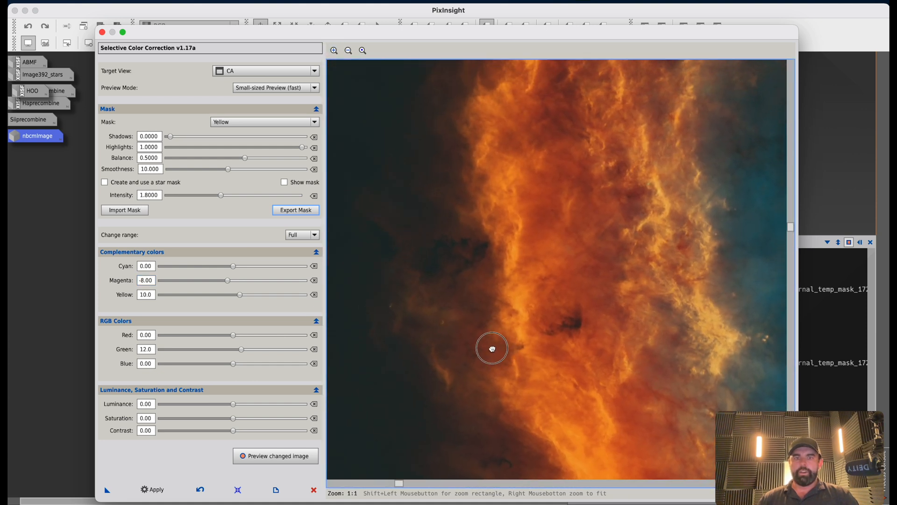
{"action": "left_click_drag", "start_coordinate": [572, 201], "coordinate": [511, 299]}
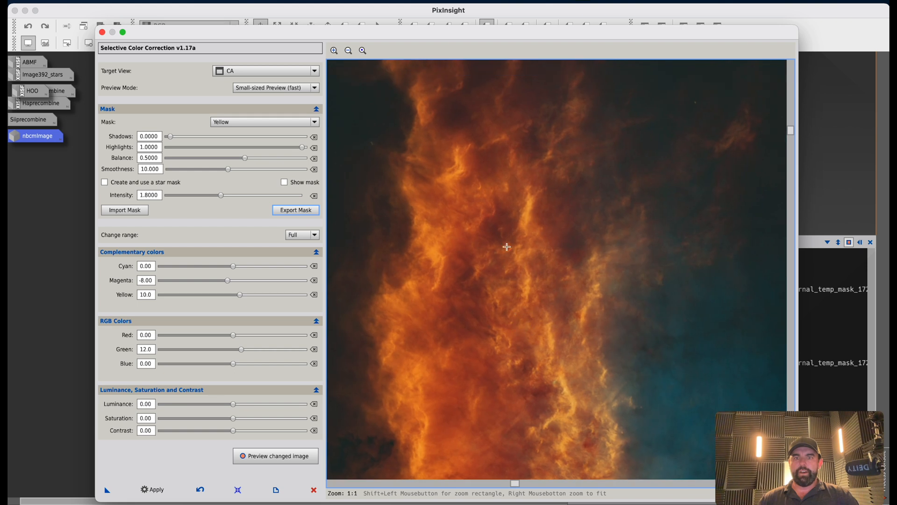
{"action": "left_click", "coordinate": [348, 50]}
{"action": "left_click", "coordinate": [348, 50]}
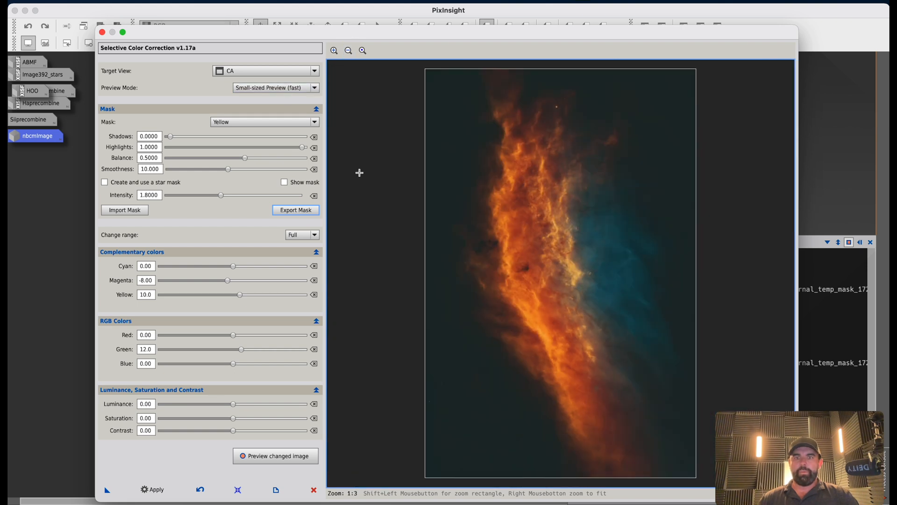
Apply the Yellow-mask selective colour correction to the CA image.
{"action": "left_click_drag", "start_coordinate": [233, 404], "coordinate": [232, 404]}
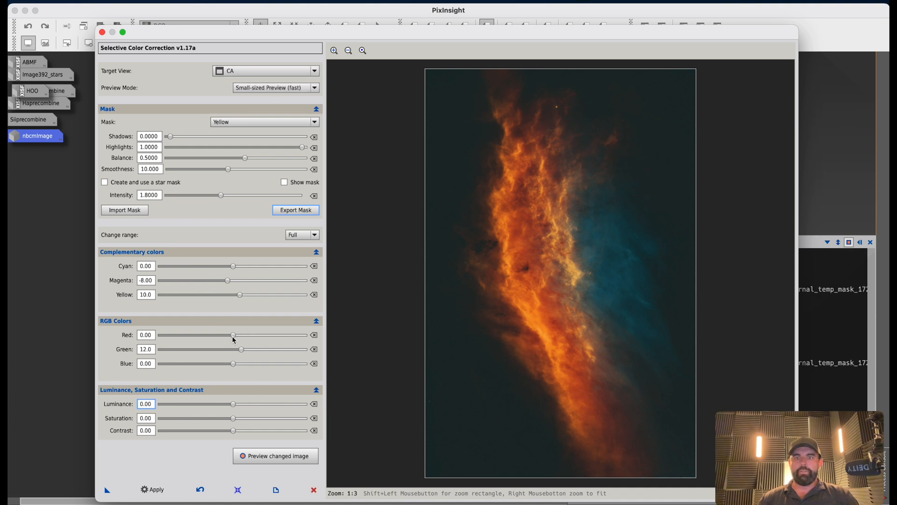
{"action": "left_click_drag", "start_coordinate": [233, 335], "coordinate": [228, 337]}
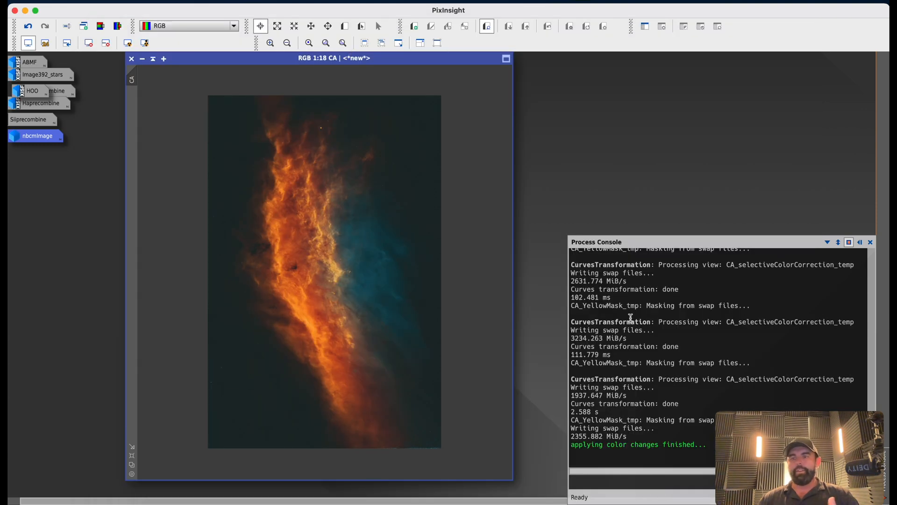
Close the process console and open the ABMF image beside CA for comparison, then minimise it again.
{"action": "left_click", "coordinate": [871, 242]}
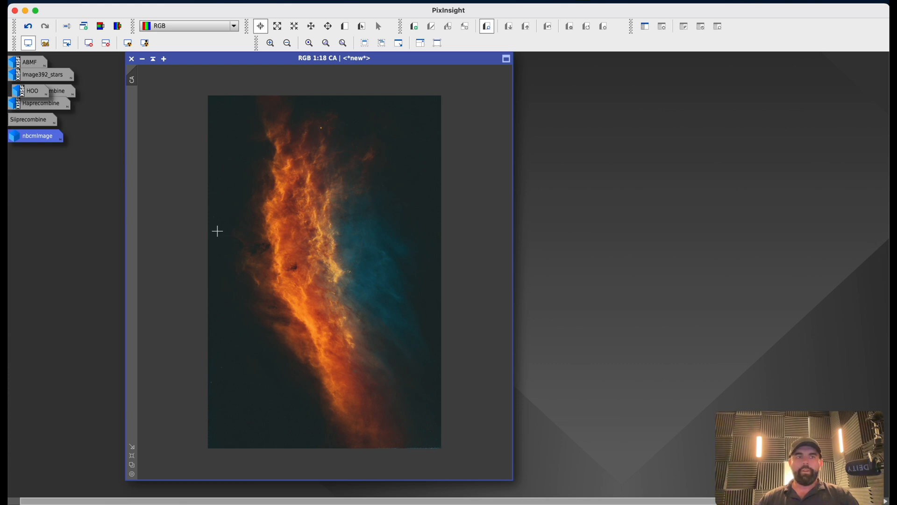
{"action": "double_click", "coordinate": [35, 65]}
{"action": "left_click_drag", "start_coordinate": [141, 58], "coordinate": [630, 64]}
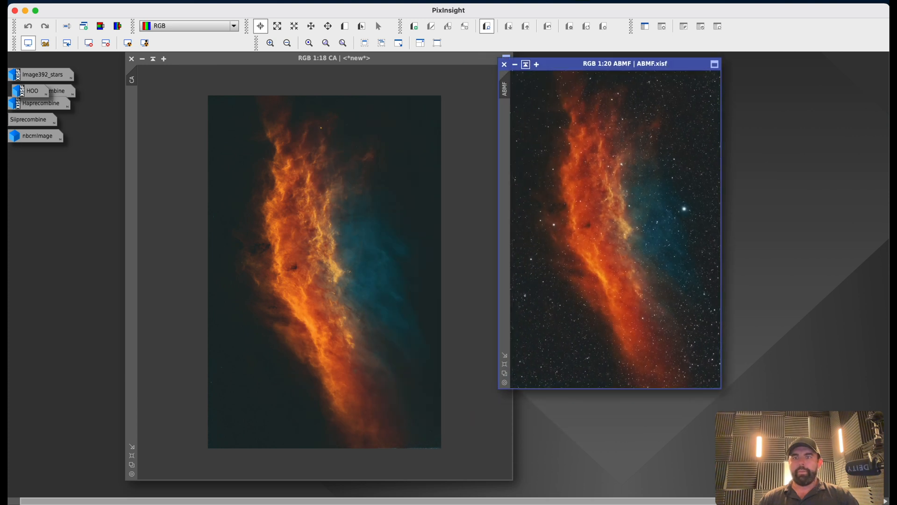
{"action": "left_click_drag", "start_coordinate": [721, 388], "coordinate": [806, 474]}
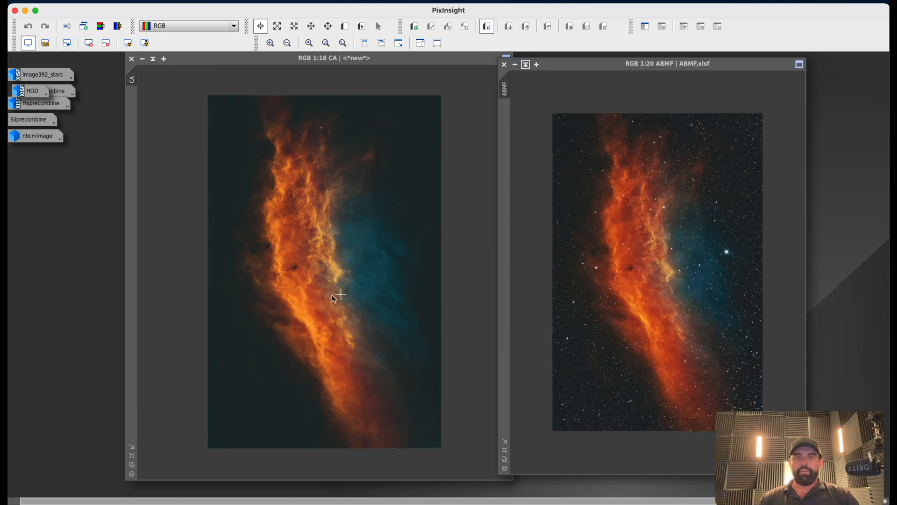
{"action": "left_click", "coordinate": [515, 64]}
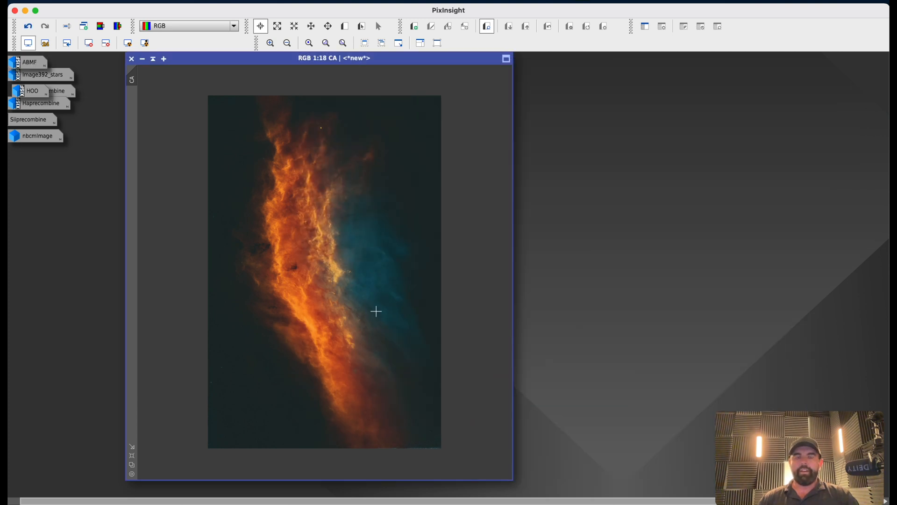
Open the ScreenStars script and choose CA as the starless view with image392_stars as the stars view.
{"action": "scroll", "coordinate": [374, 310], "scroll_direction": "up", "scroll_amount": 1}
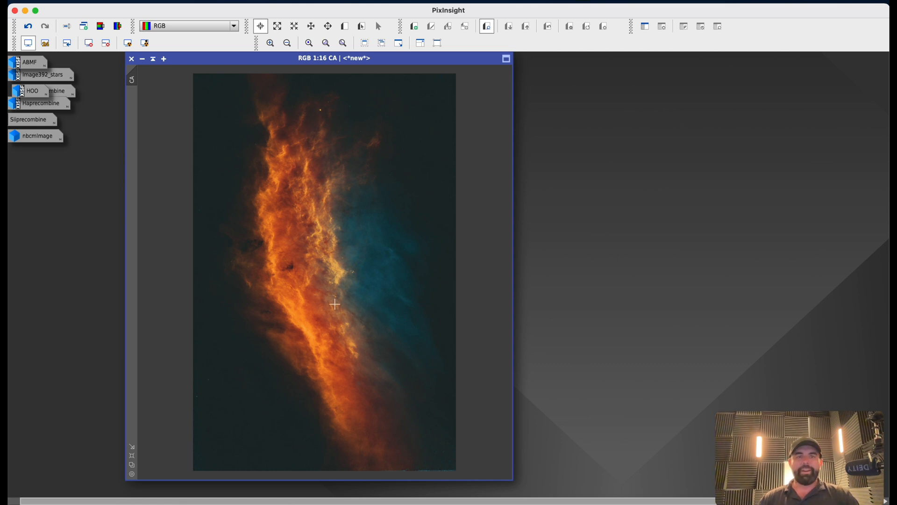
{"action": "left_click", "coordinate": [272, 6]}
{"action": "mouse_move", "coordinate": [290, 157]}
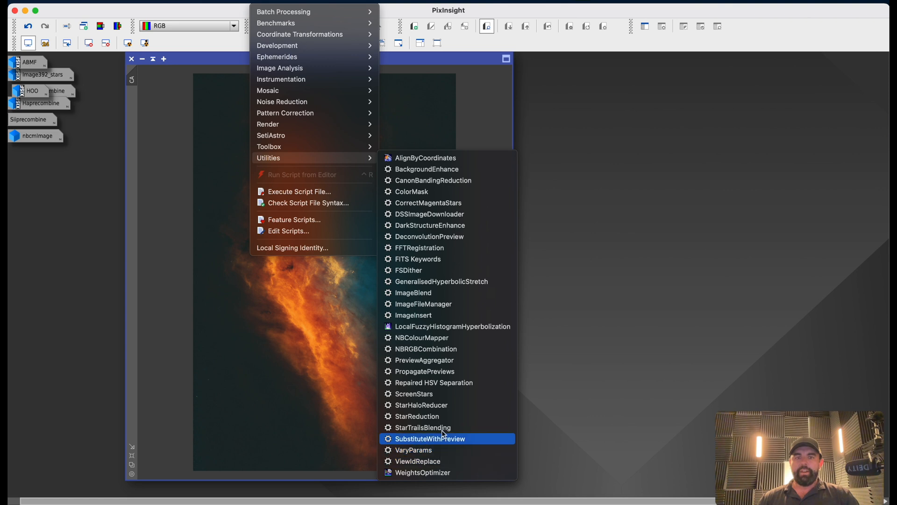
{"action": "left_click", "coordinate": [443, 396]}
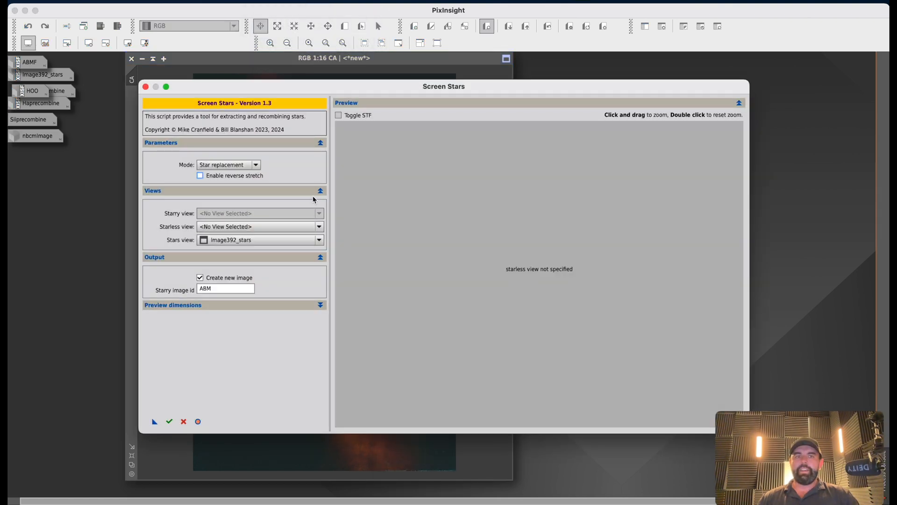
{"action": "left_click", "coordinate": [248, 226]}
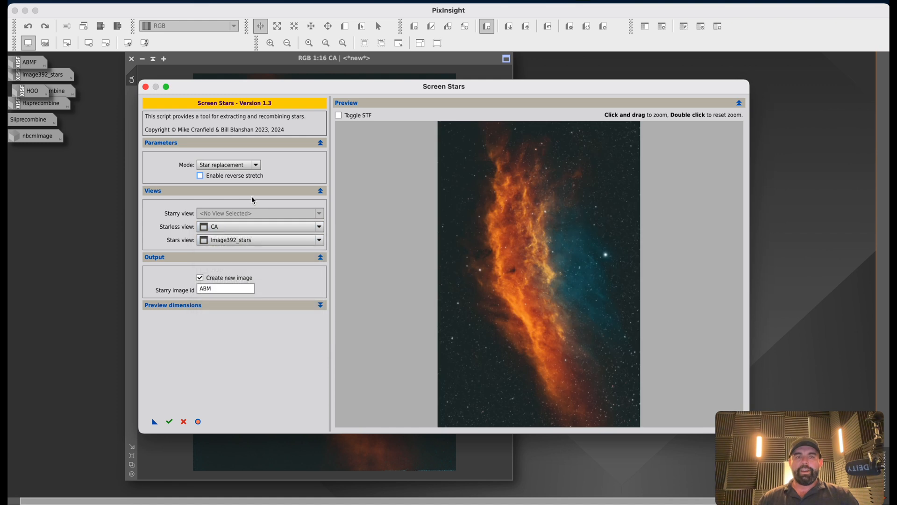
Name the starry output image ABMVid, run the star replacement, and close the script.
{"action": "left_click", "coordinate": [221, 293]}
{"action": "type", "text": "V"}
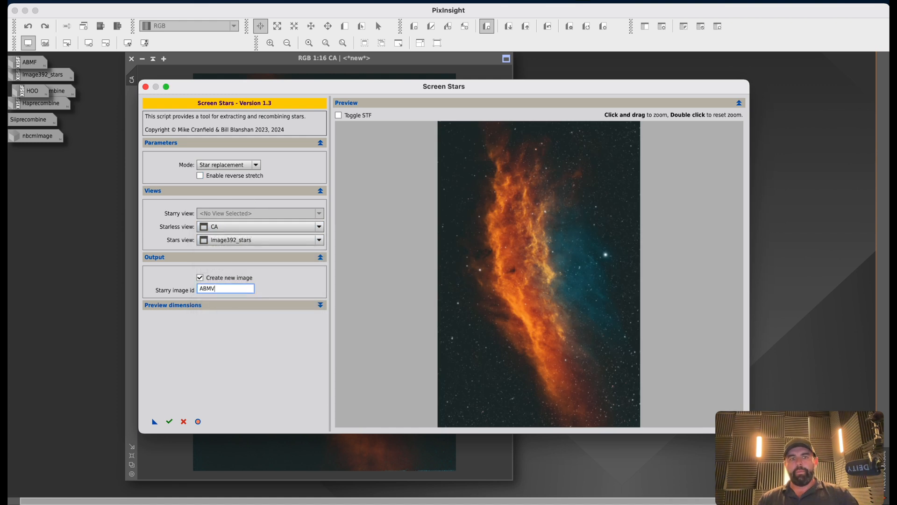
{"action": "type", "text": "id"}
{"action": "left_click", "coordinate": [169, 422]}
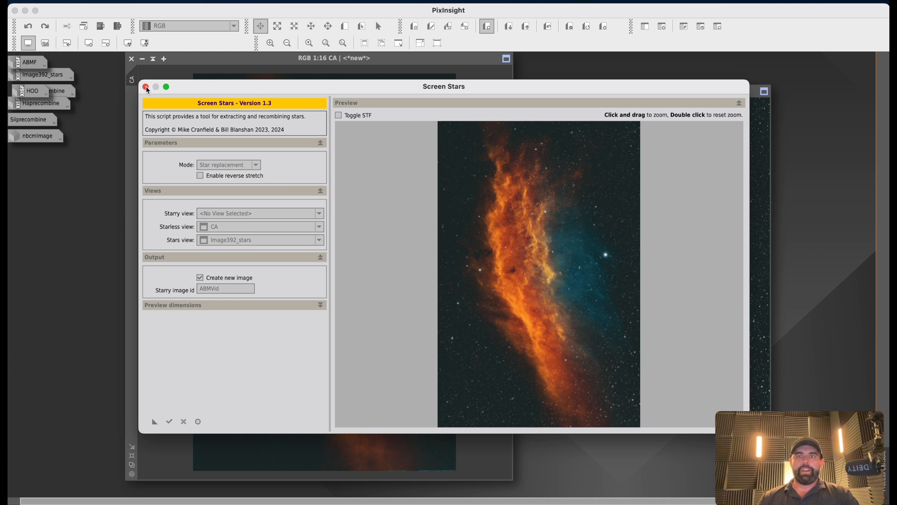
{"action": "left_click", "coordinate": [145, 87]}
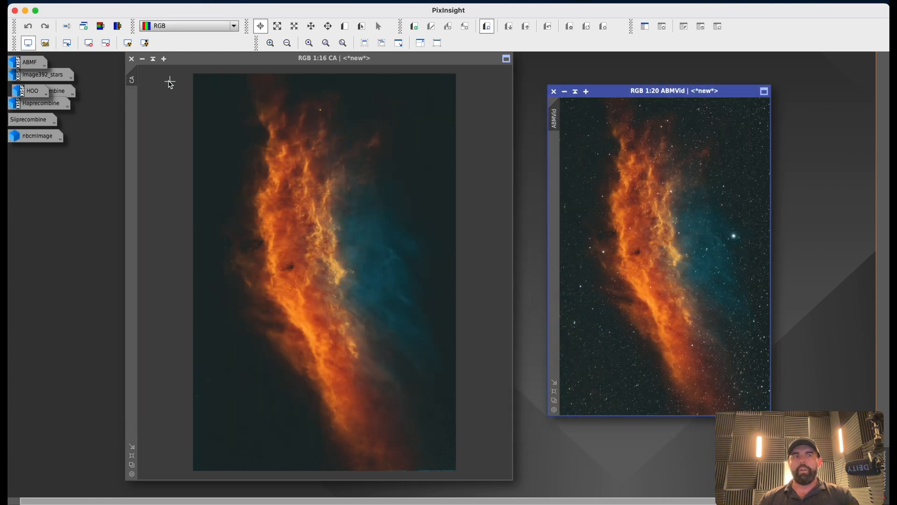
Minimise CA, close the process console, and move and enlarge the ABMVid window for inspection.
{"action": "left_click", "coordinate": [142, 59]}
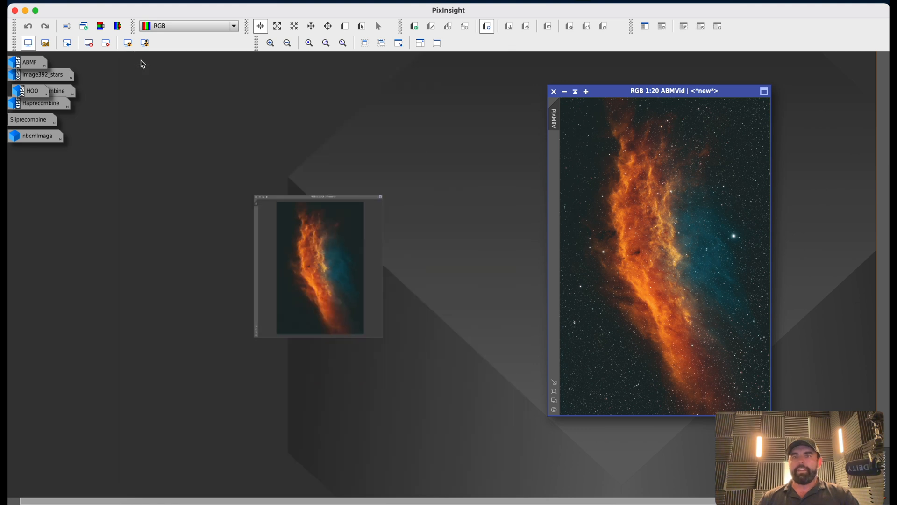
{"action": "mouse_move", "coordinate": [335, 272]}
{"action": "left_mouse_down"}
{"action": "mouse_move", "coordinate": [220, 254]}
{"action": "mouse_move", "coordinate": [79, 213]}
{"action": "left_mouse_up"}
{"action": "left_click", "coordinate": [182, 250]}
{"action": "left_click_drag", "start_coordinate": [186, 223], "coordinate": [599, 264]}
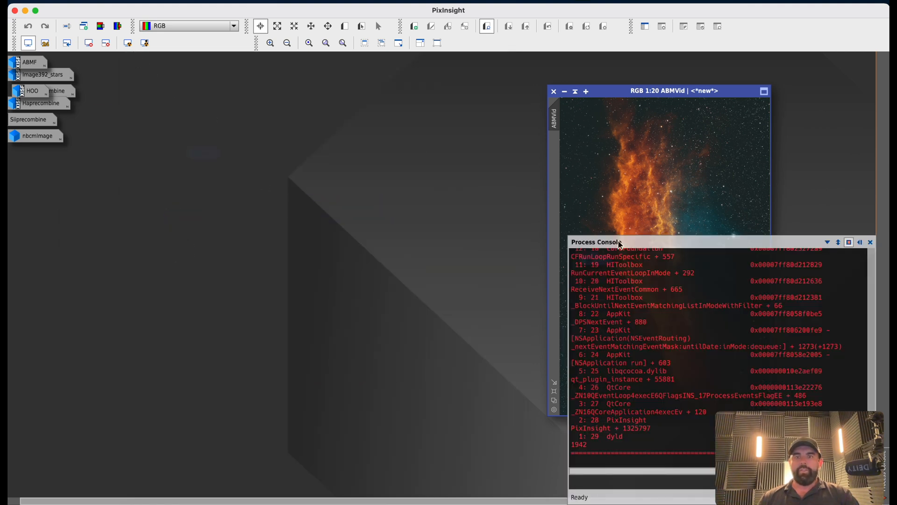
{"action": "left_click", "coordinate": [870, 241]}
{"action": "left_click_drag", "start_coordinate": [606, 260], "coordinate": [51, 161]}
{"action": "left_click_drag", "start_coordinate": [622, 91], "coordinate": [280, 57]}
{"action": "left_click_drag", "start_coordinate": [426, 380], "coordinate": [551, 484]}
{"action": "scroll", "coordinate": [527, 442], "scroll_direction": "up", "scroll_amount": 2}
{"action": "scroll", "coordinate": [528, 442], "scroll_direction": "up", "scroll_amount": 1}
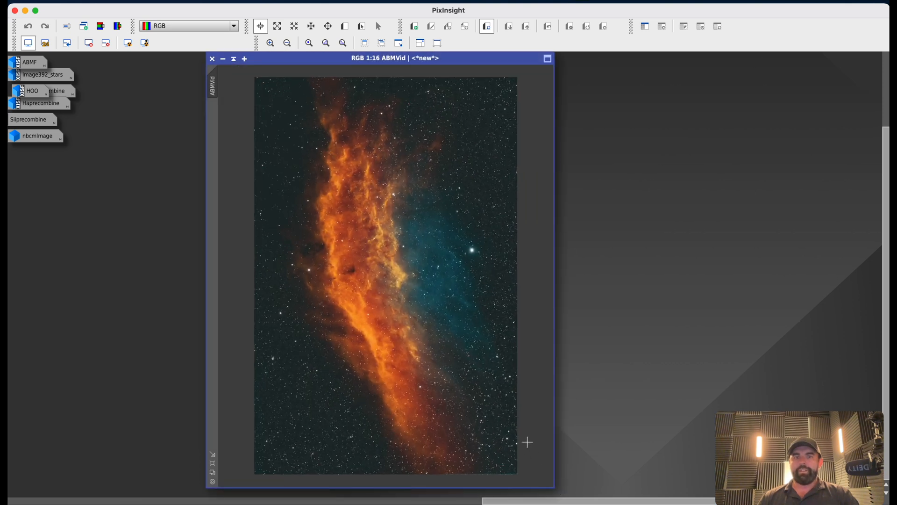
{"action": "scroll", "coordinate": [527, 442], "scroll_direction": "down", "scroll_amount": 2}
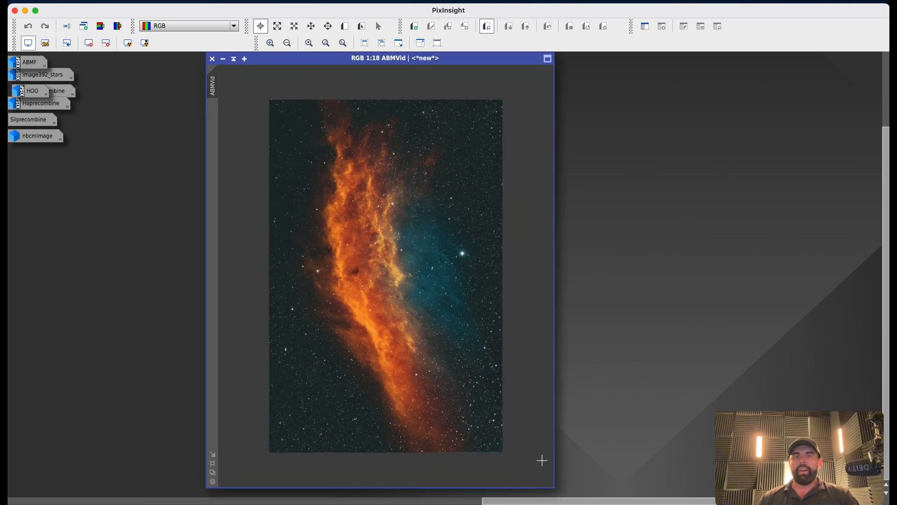
{"action": "scroll", "coordinate": [541, 458], "scroll_direction": "down", "scroll_amount": 1}
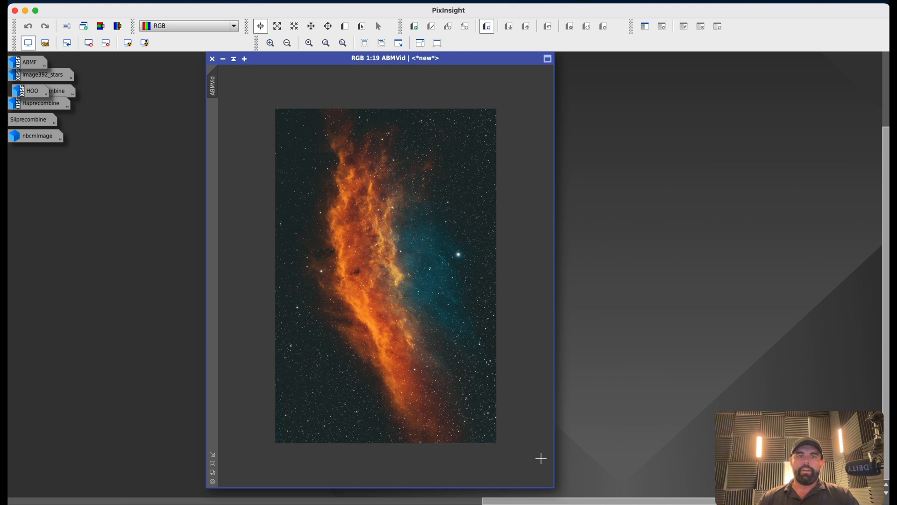